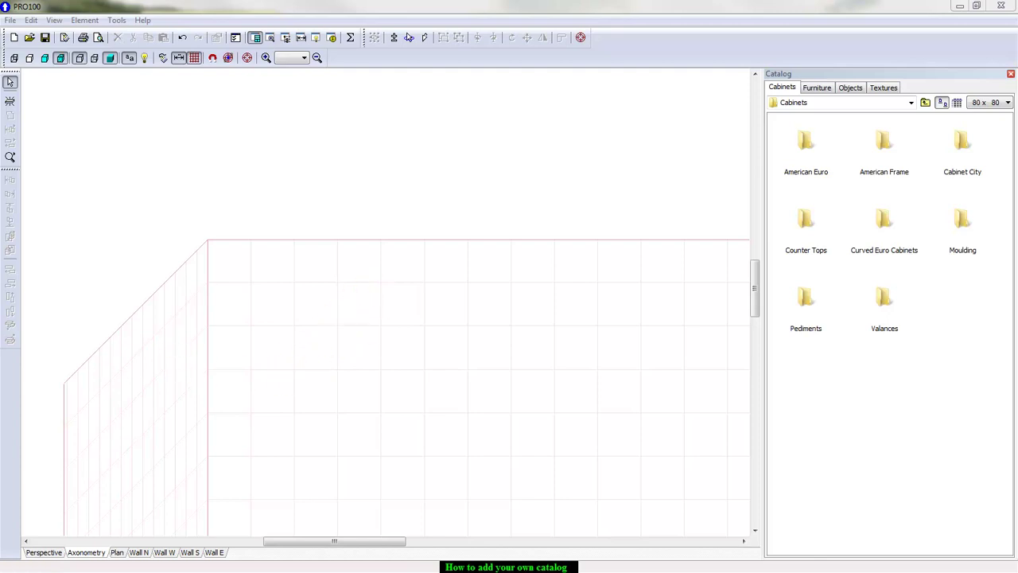
# Switch to Firefox and open the Timberlake Cabinetry website's Lausanne page.
pyautogui.hotkey('alt', 'Tab')
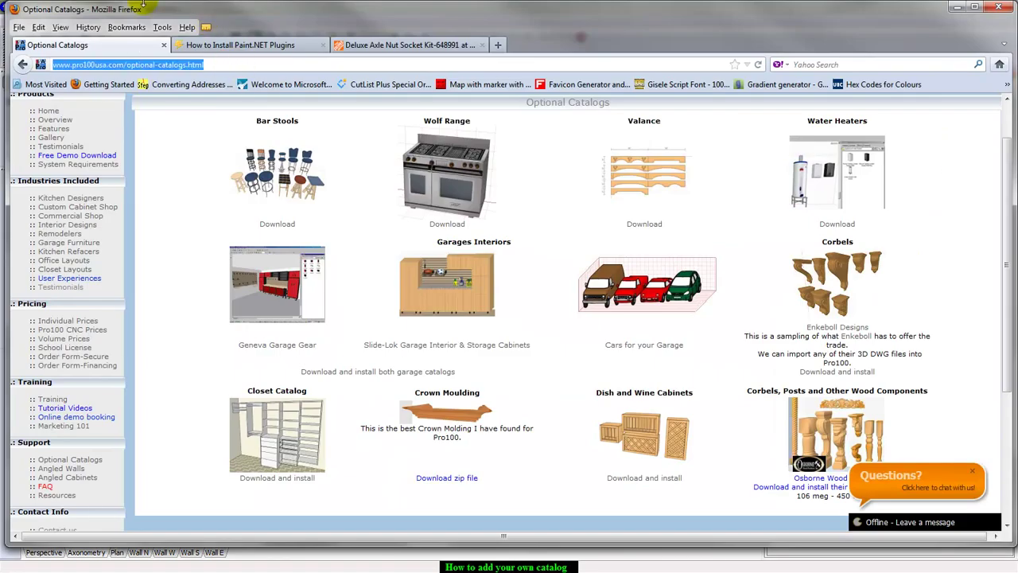
pyautogui.write('timber')
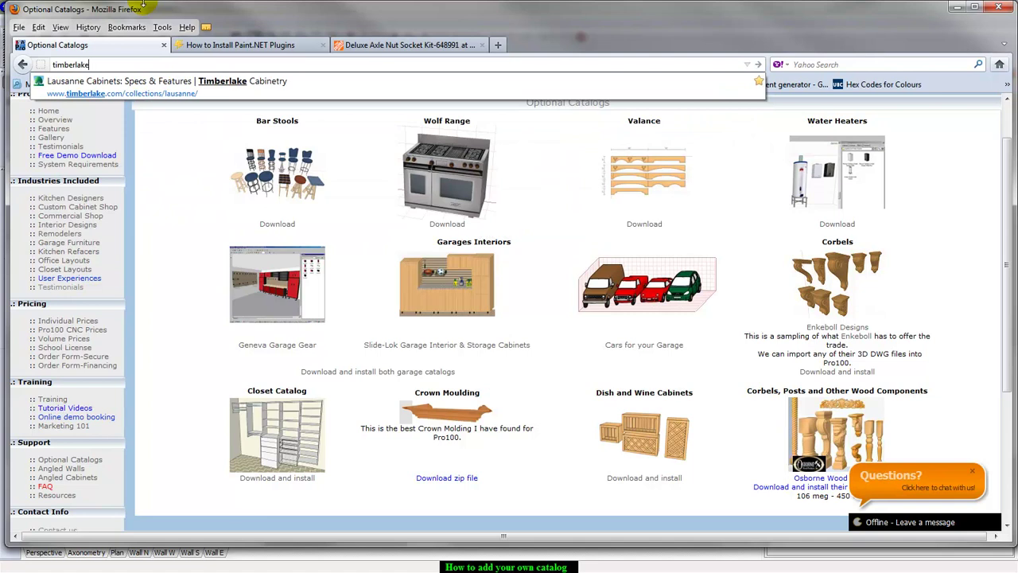
pyautogui.write('lake')
pyautogui.click(53, 86)
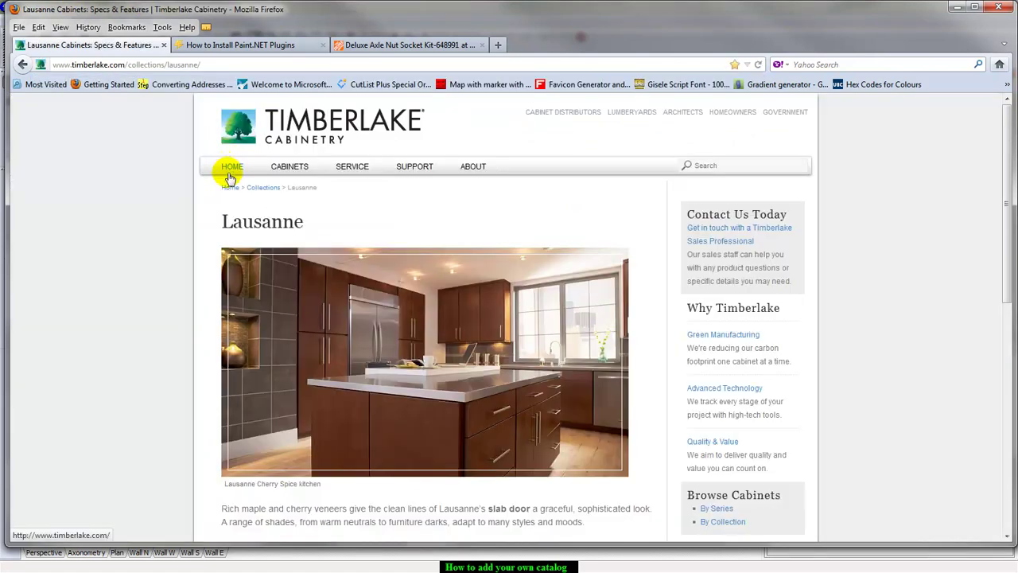
# Open the Durango collection from the Portfolio Select cabinets and go to its door styles.
pyautogui.moveTo(303, 174)
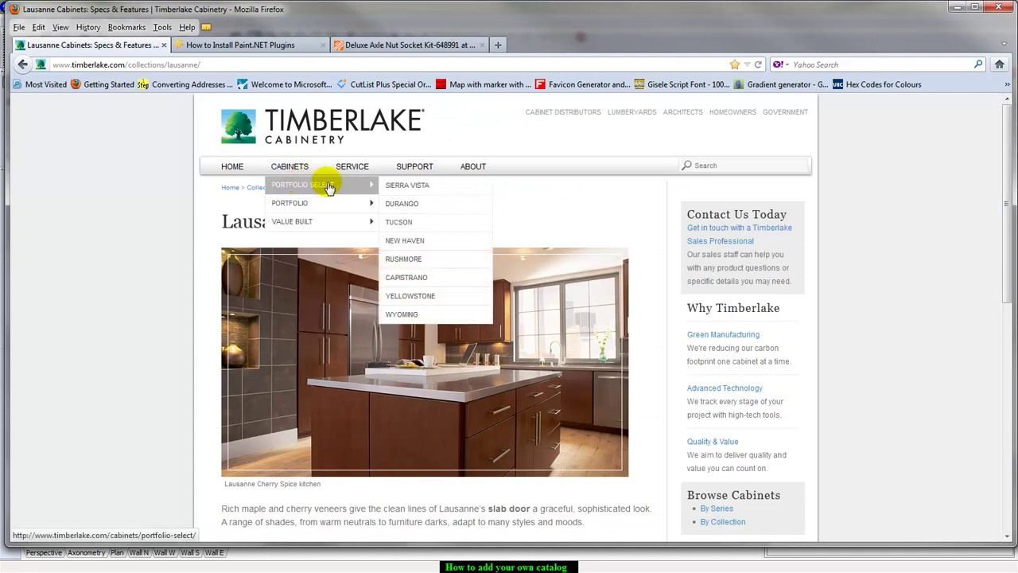
pyautogui.click(391, 204)
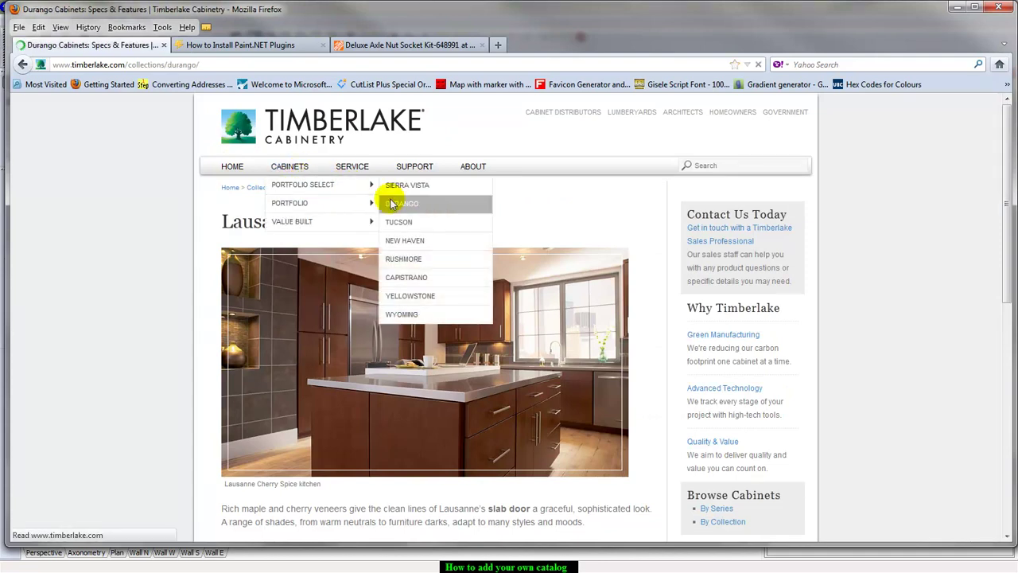
pyautogui.scroll(-9, 415, 259)
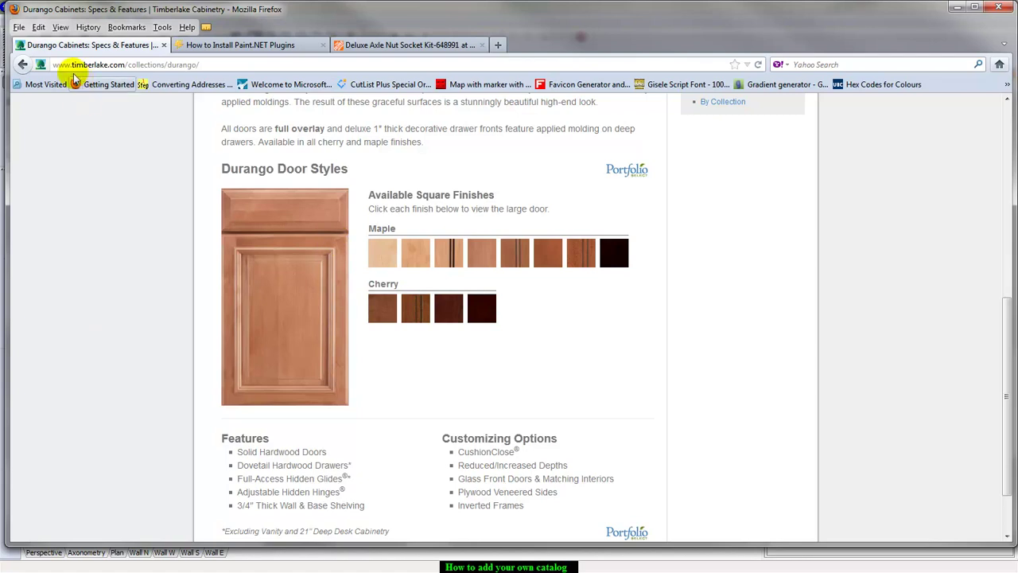
# Open paint.net in a new browser tab.
pyautogui.click(18, 27)
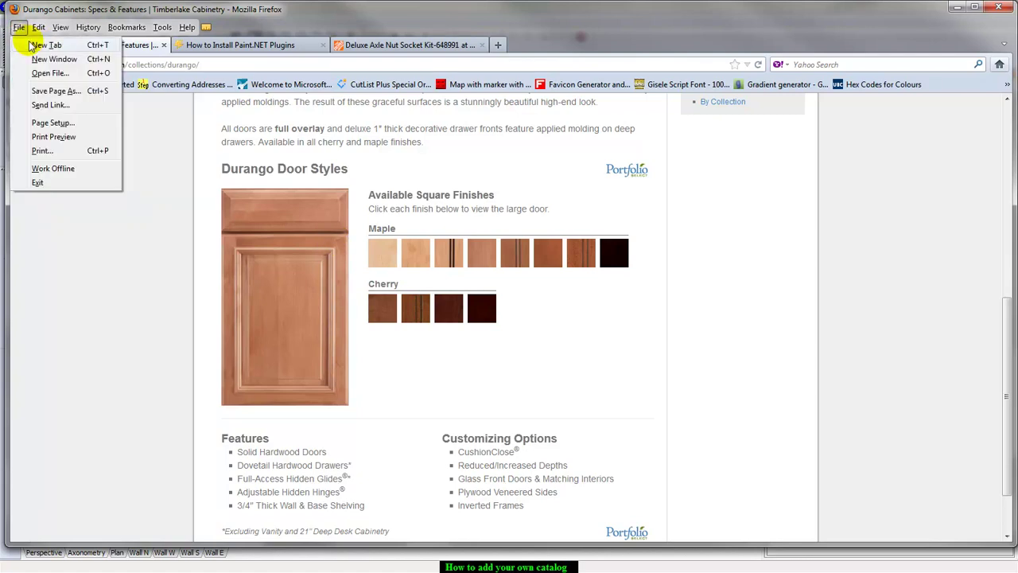
pyautogui.click(46, 46)
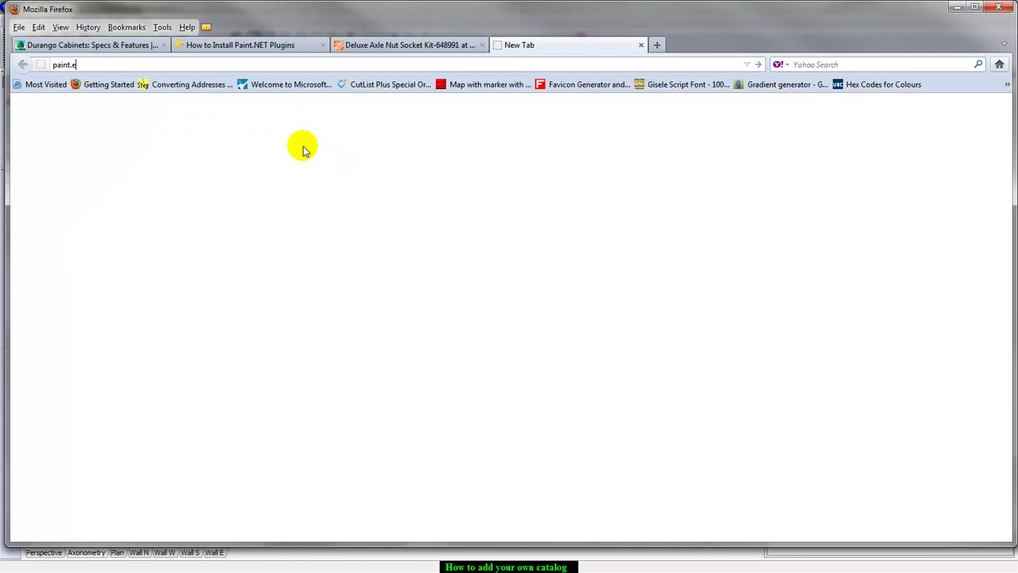
pyautogui.press('BackSpace')
pyautogui.write('net')
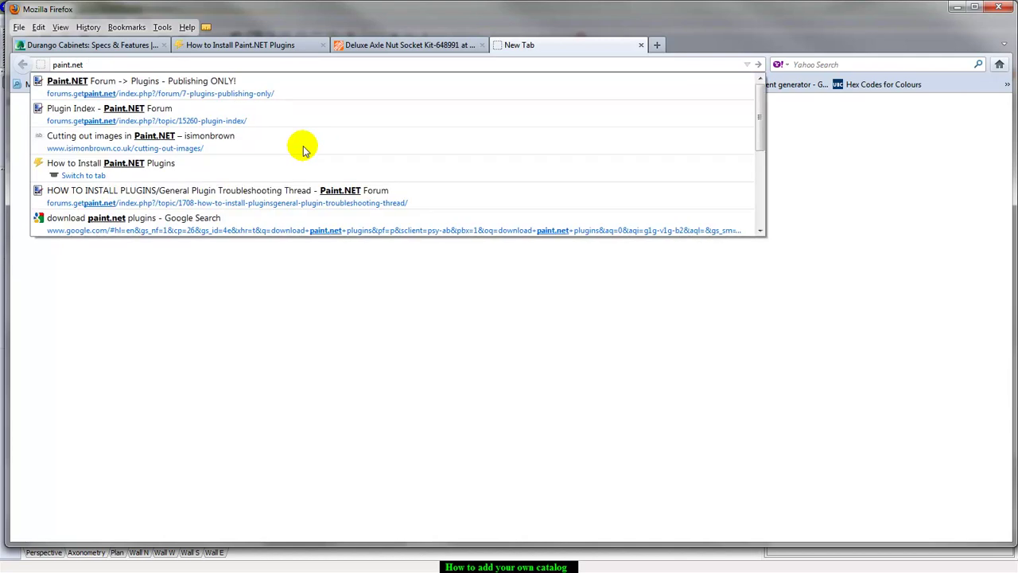
pyautogui.press('Return')
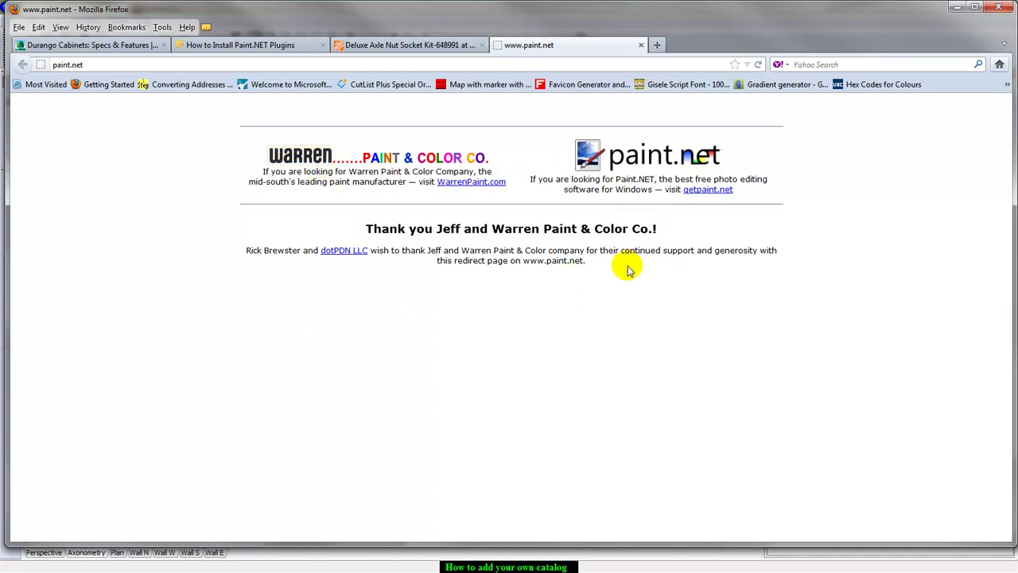
# Return to the Durango cabinets page and copy the Maple Spice door and drawer front image.
pyautogui.click(111, 45)
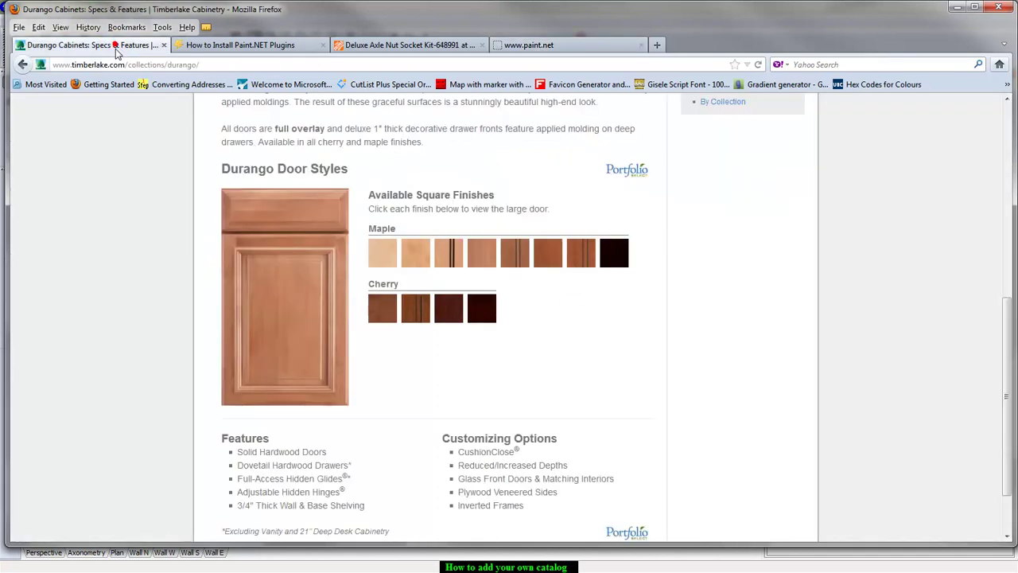
pyautogui.rightClick(295, 284)
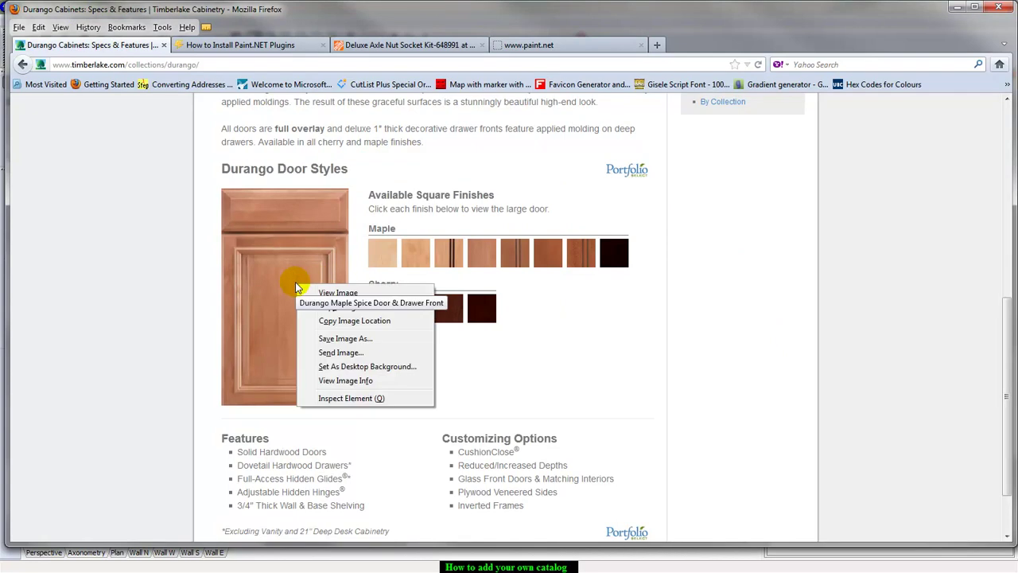
pyautogui.click(343, 309)
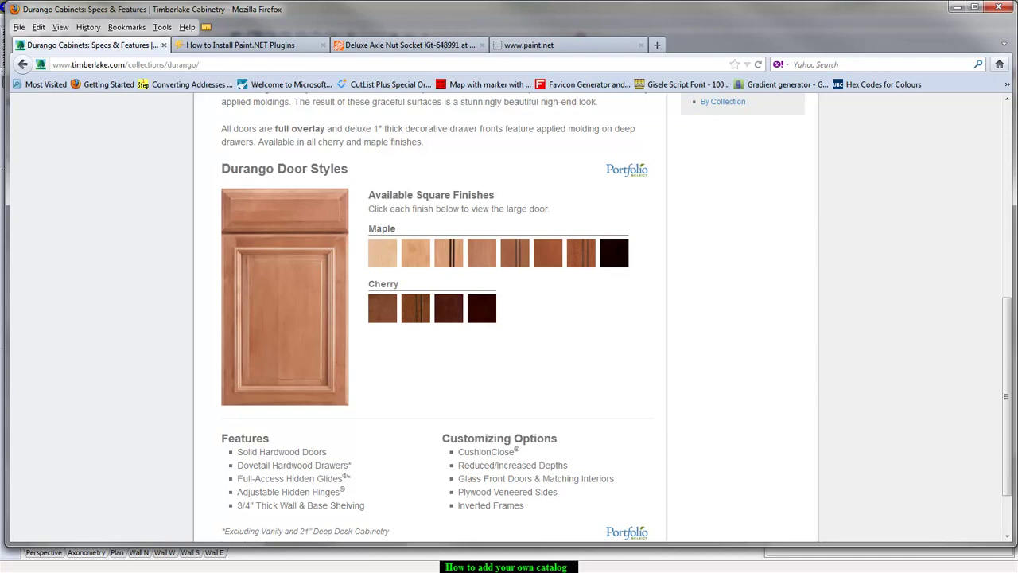
# Switch to Paint.NET, maximize it, and paste the copied door picture into a new 200 x 342 pixel image.
pyautogui.hotkey('alt', 'Tab')
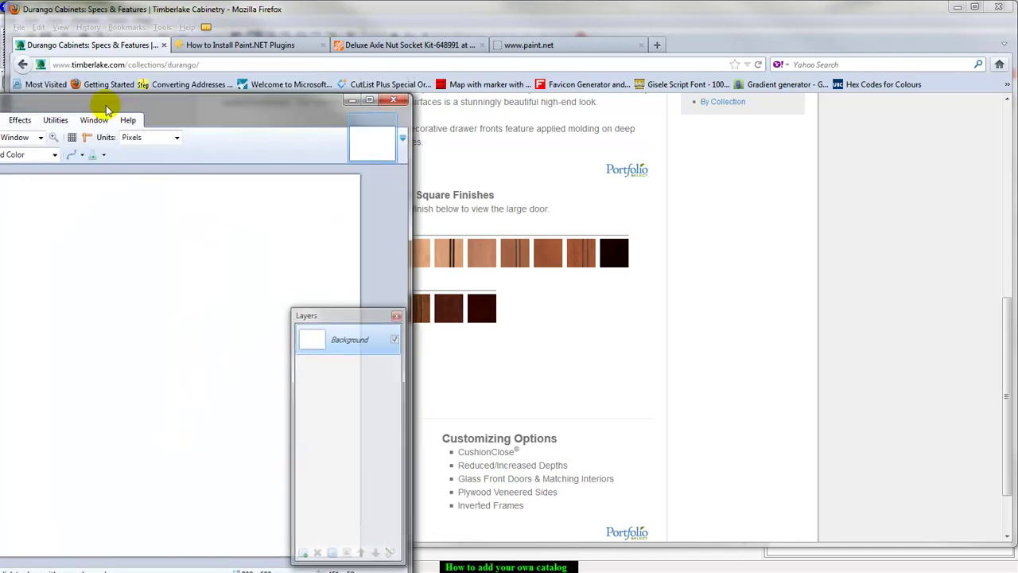
pyautogui.moveTo(124, 99)
pyautogui.mouseDown()
pyautogui.moveTo(556, 45)
pyautogui.moveTo(543, 42)
pyautogui.mouseUp()
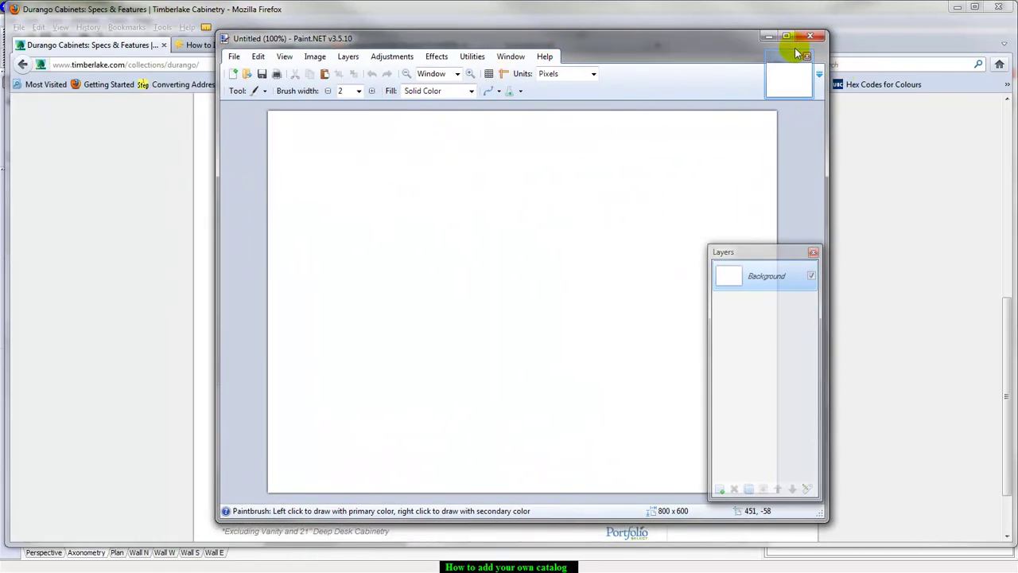
pyautogui.click(787, 37)
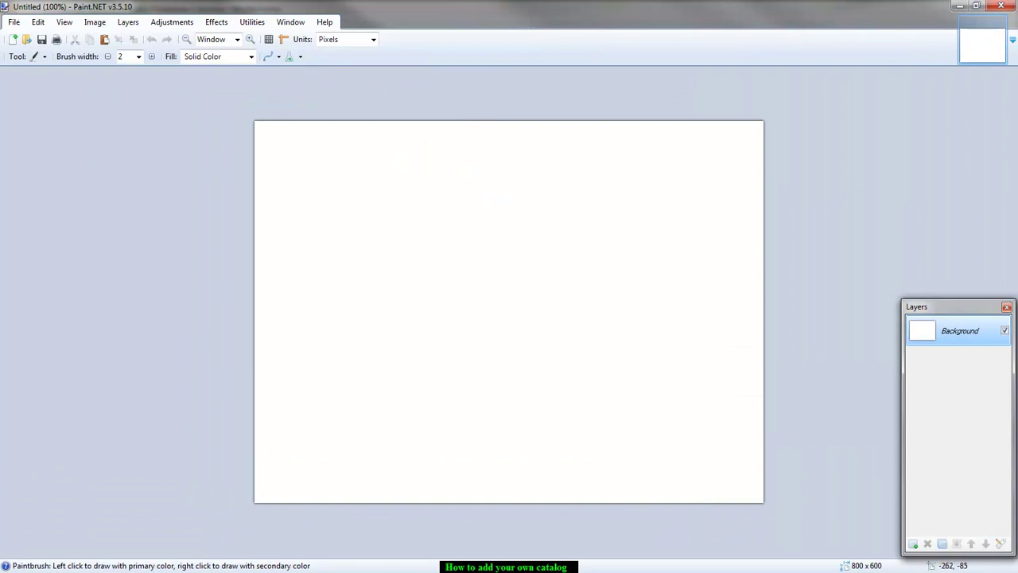
pyautogui.click(14, 40)
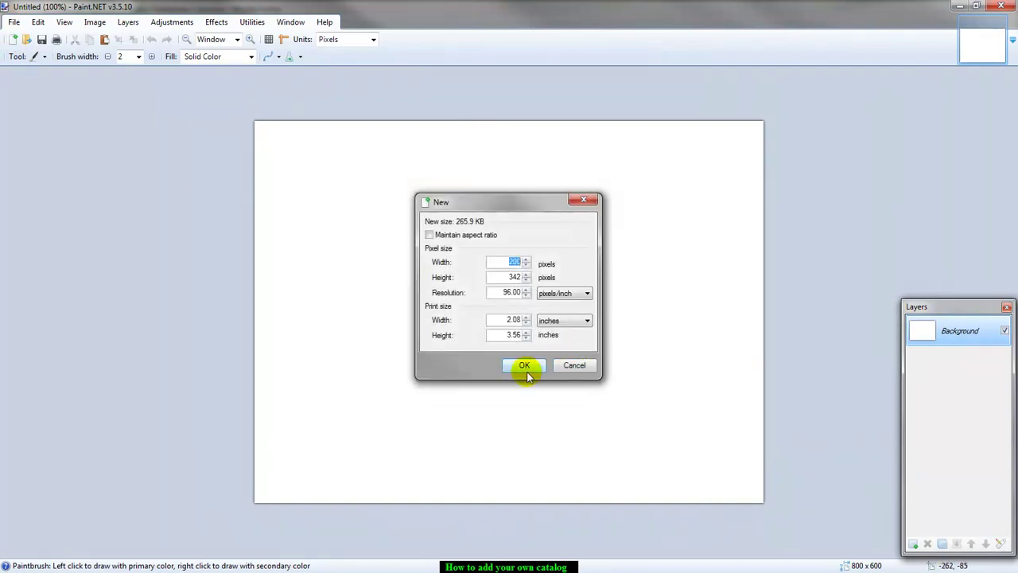
pyautogui.click(524, 365)
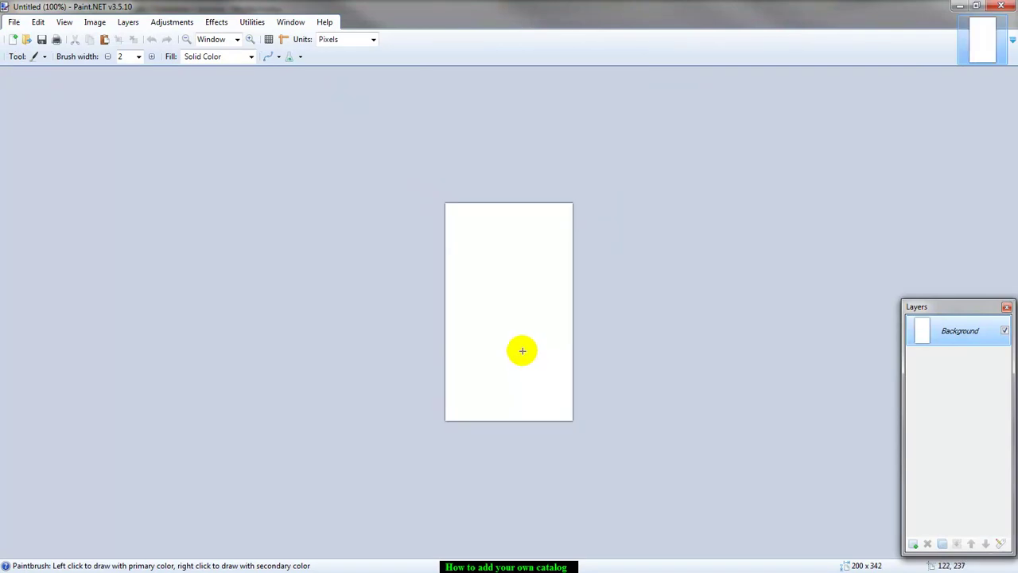
pyautogui.hotkey('ctrl', 'v')
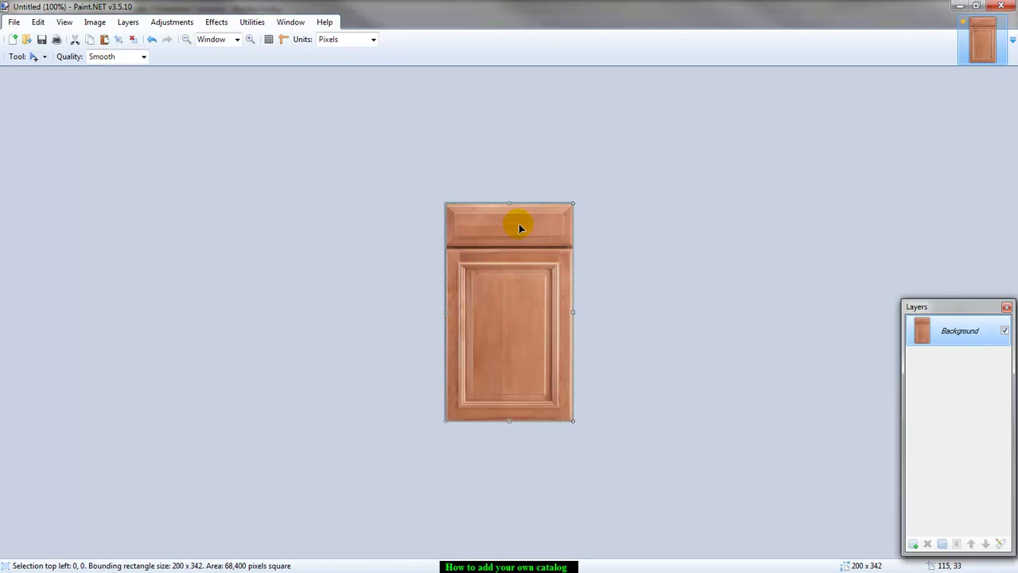
# Copy the drawer front with a 200 x 67 pixel rectangular selection and paste it into a new image of that size.
pyautogui.click(18, 56)
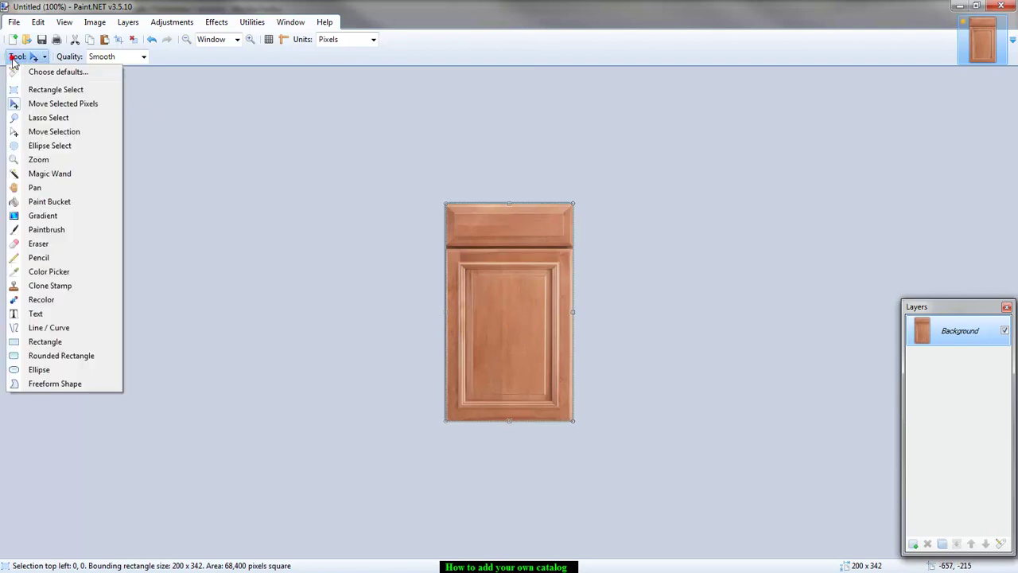
pyautogui.click(13, 90)
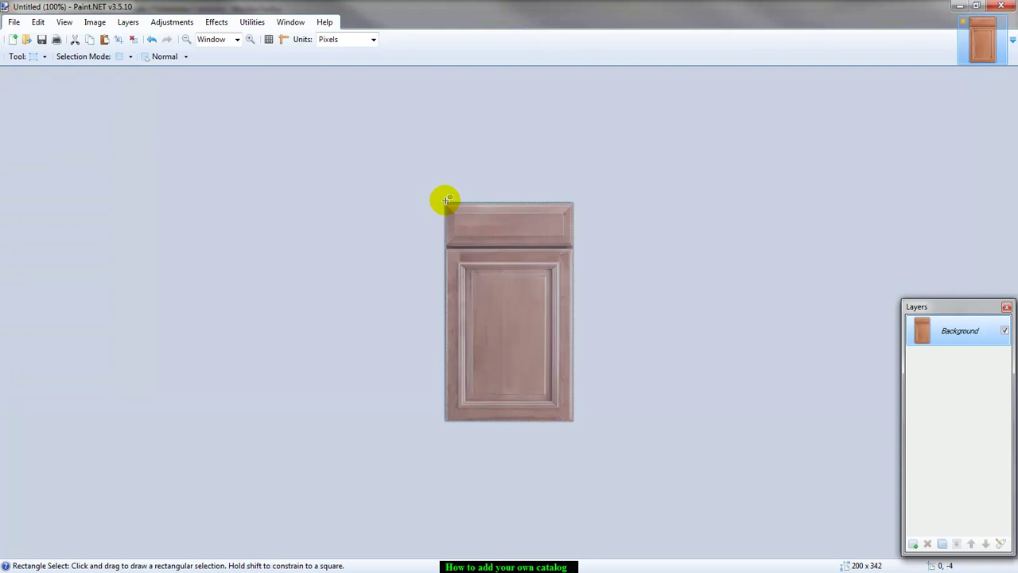
pyautogui.moveTo(446, 201); pyautogui.dragTo(567, 246)
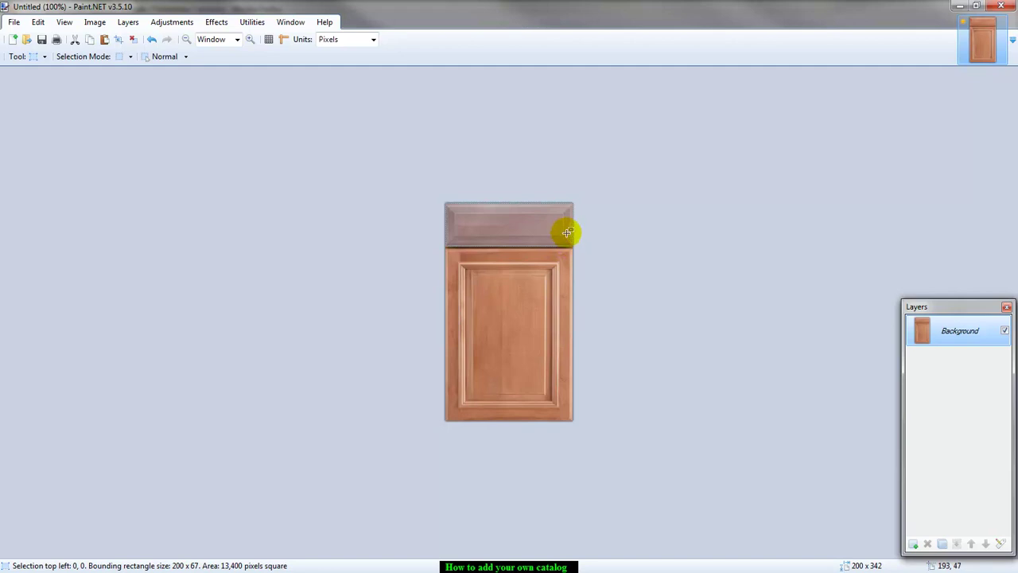
pyautogui.click(15, 39)
pyautogui.click(523, 362)
pyautogui.hotkey('ctrl', 'v')
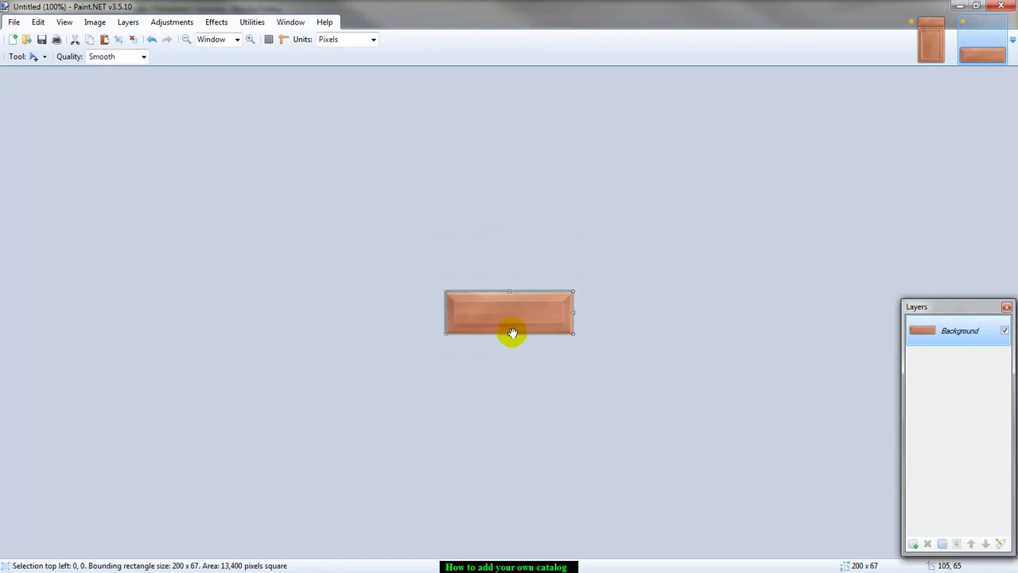
# Copy the door below the drawer front from the original picture and paste it into a new 200 x 266 pixel image.
pyautogui.click(926, 50)
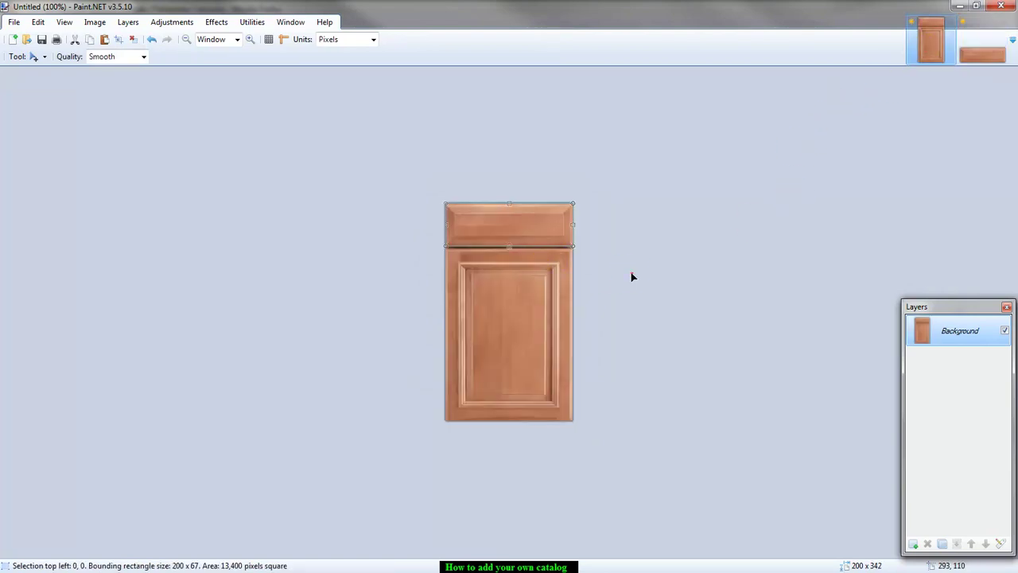
pyautogui.click(34, 57)
pyautogui.click(15, 88)
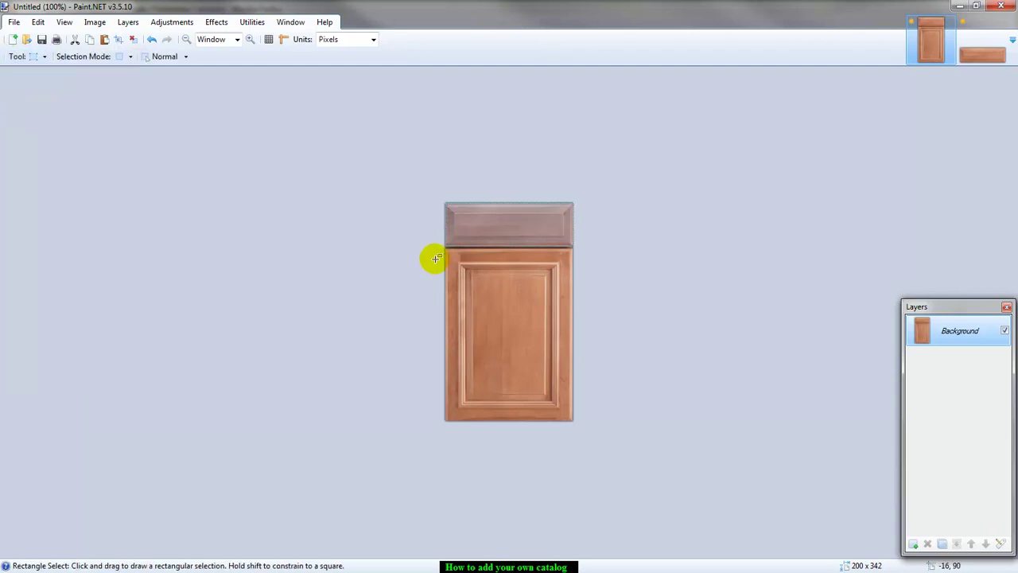
pyautogui.moveTo(446, 250); pyautogui.dragTo(572, 418)
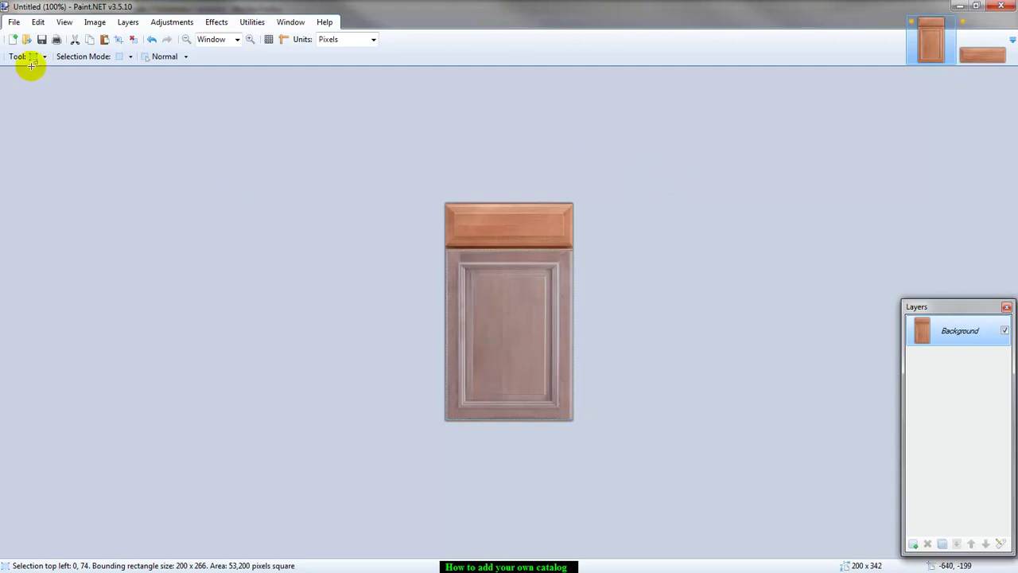
pyautogui.click(14, 39)
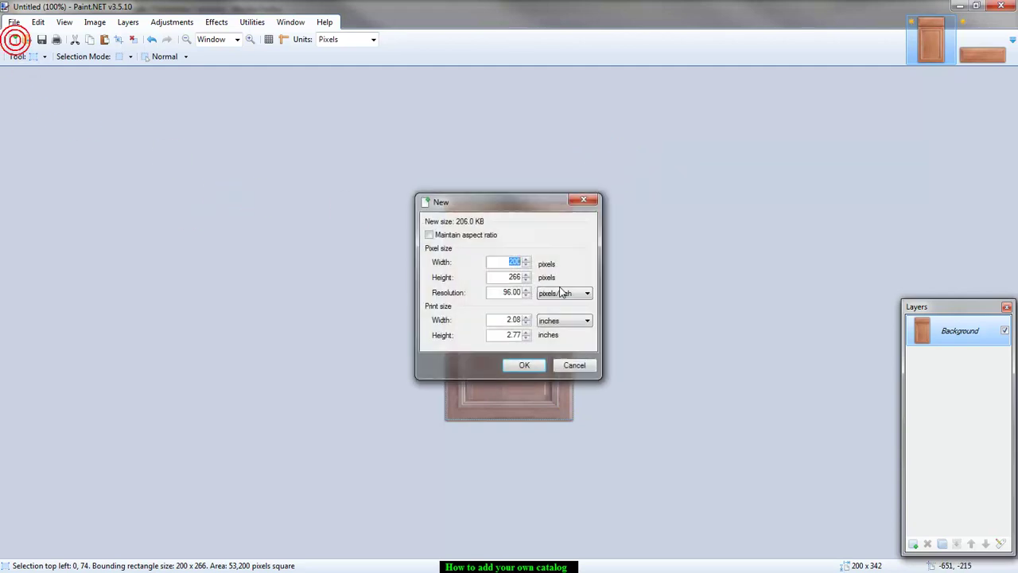
pyautogui.click(521, 365)
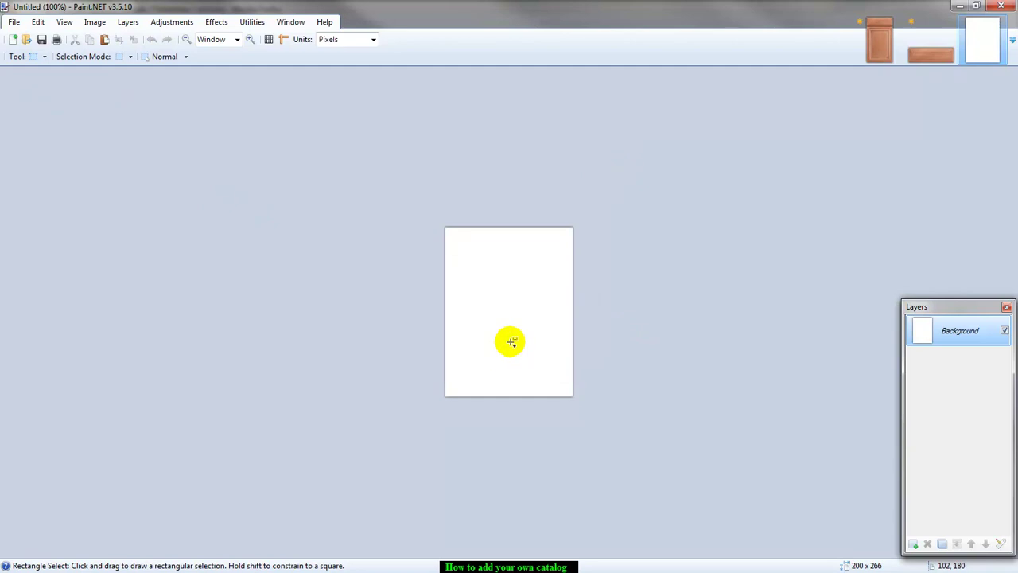
pyautogui.hotkey('ctrl', 'v')
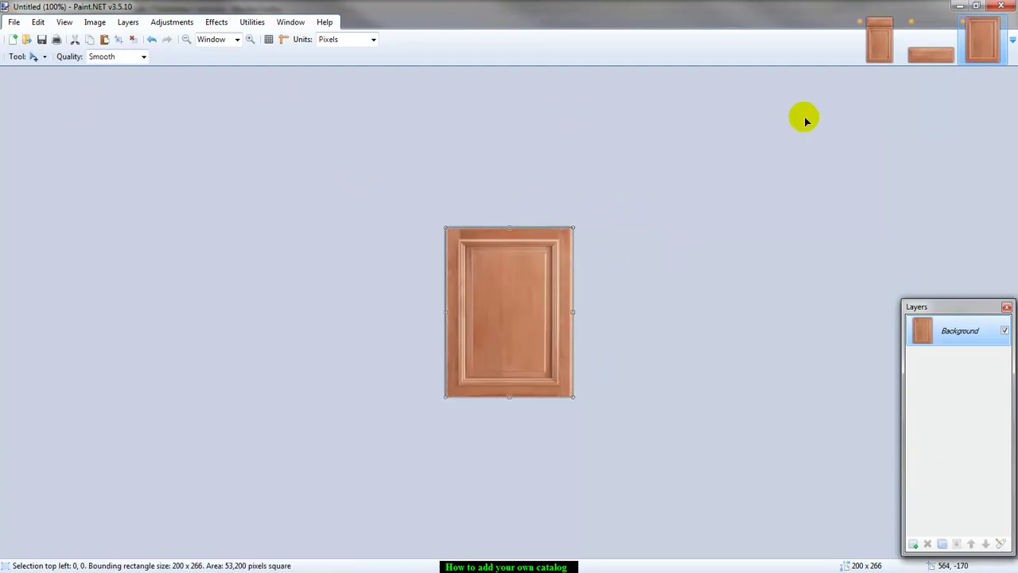
# Copy a plain wood area of about 97 x 141 pixels from the door's center panel into a new image of that size.
pyautogui.click(877, 54)
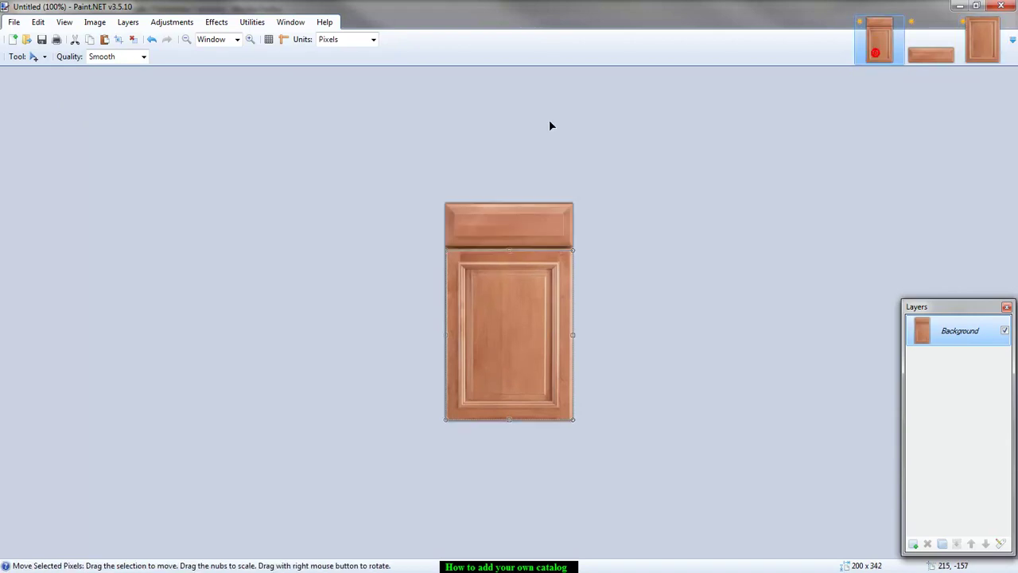
pyautogui.click(32, 56)
pyautogui.click(12, 87)
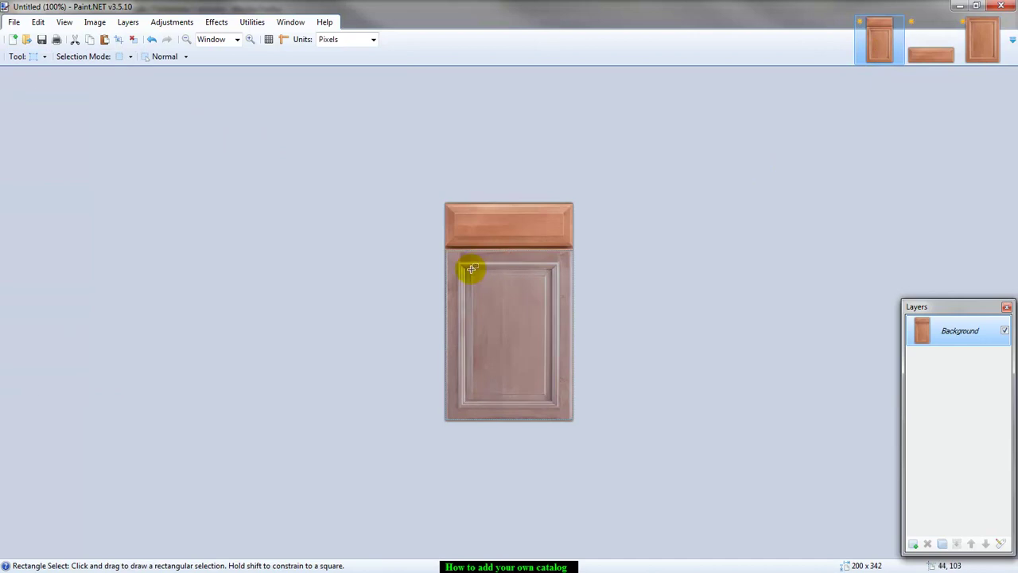
pyautogui.moveTo(477, 283); pyautogui.dragTo(532, 366)
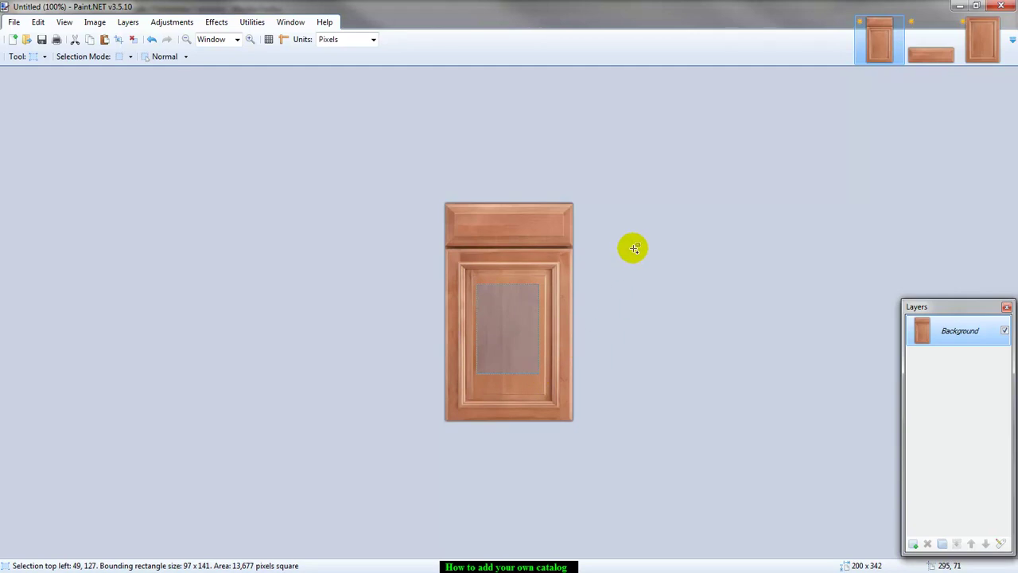
pyautogui.click(12, 38)
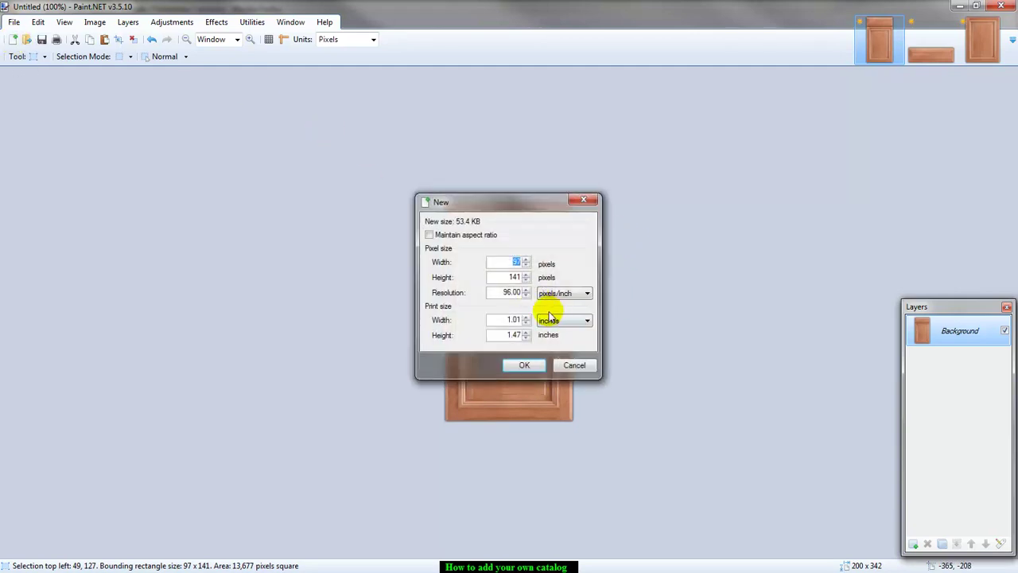
pyautogui.click(509, 364)
pyautogui.hotkey('ctrl', 'v')
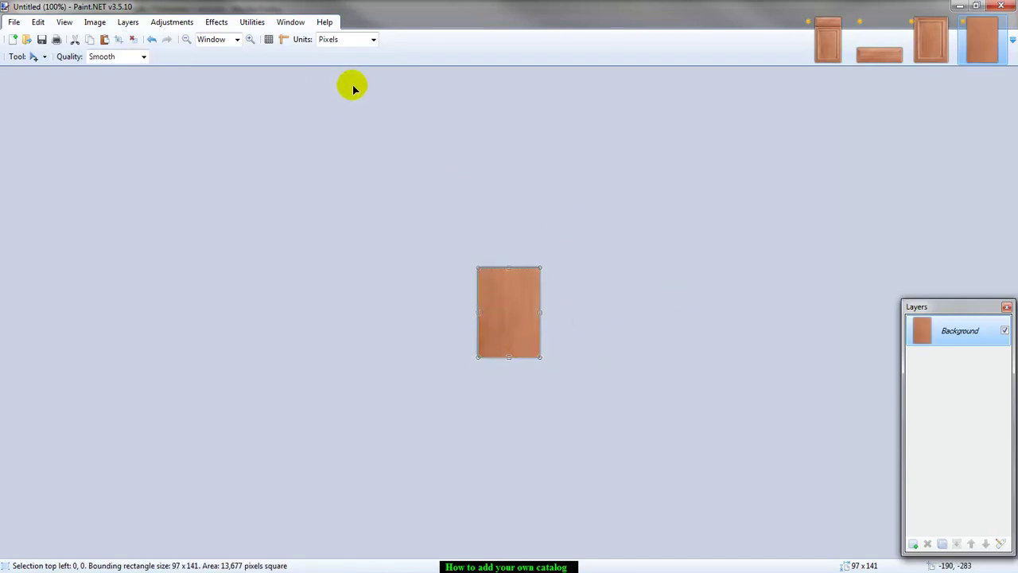
# Start saving the plain wood image under a new name and browse to C:\PRO100 F_Old\Catalog\Textures.
pyautogui.click(14, 23)
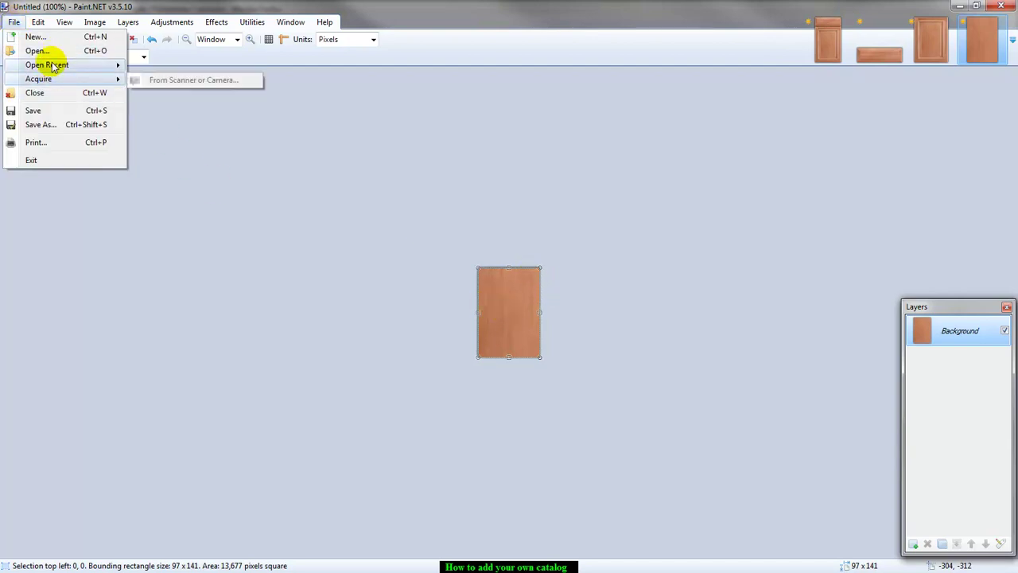
pyautogui.click(44, 126)
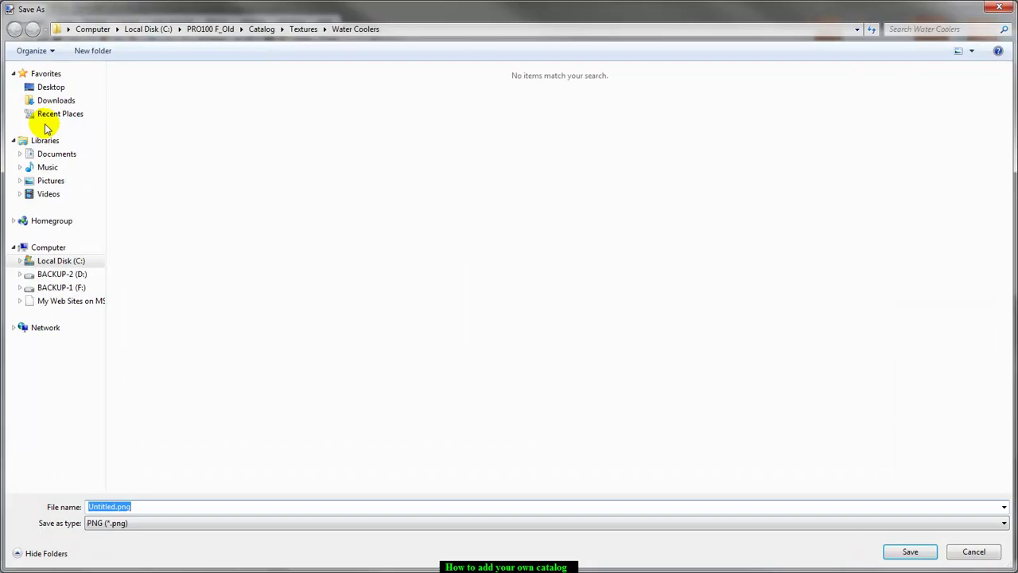
pyautogui.click(74, 262)
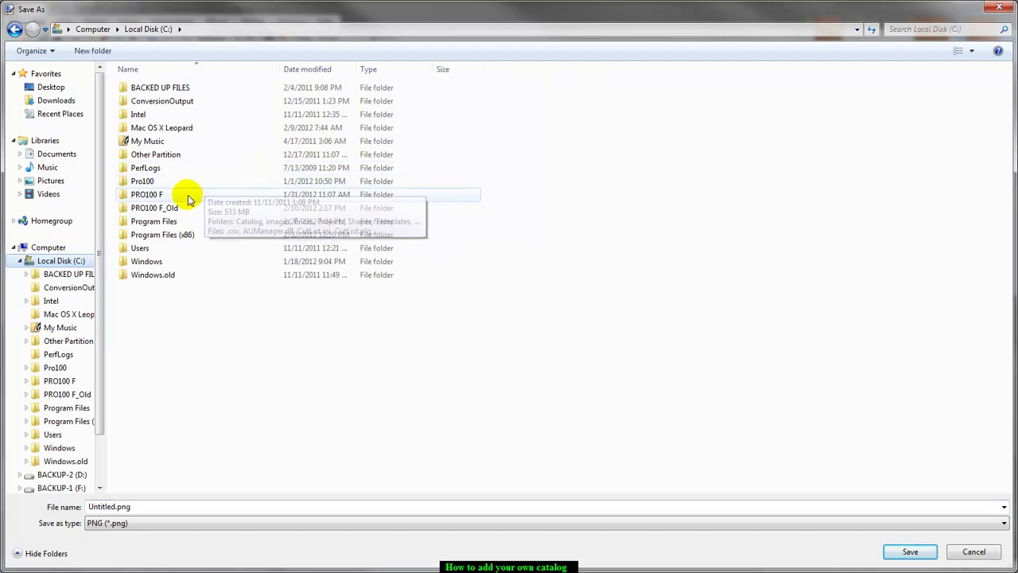
pyautogui.doubleClick(173, 208)
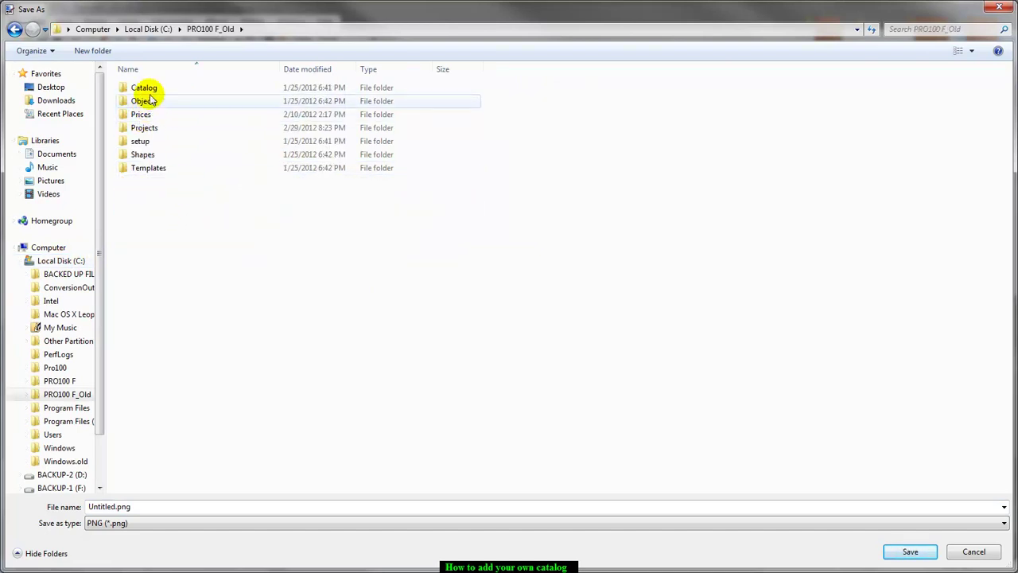
pyautogui.doubleClick(146, 89)
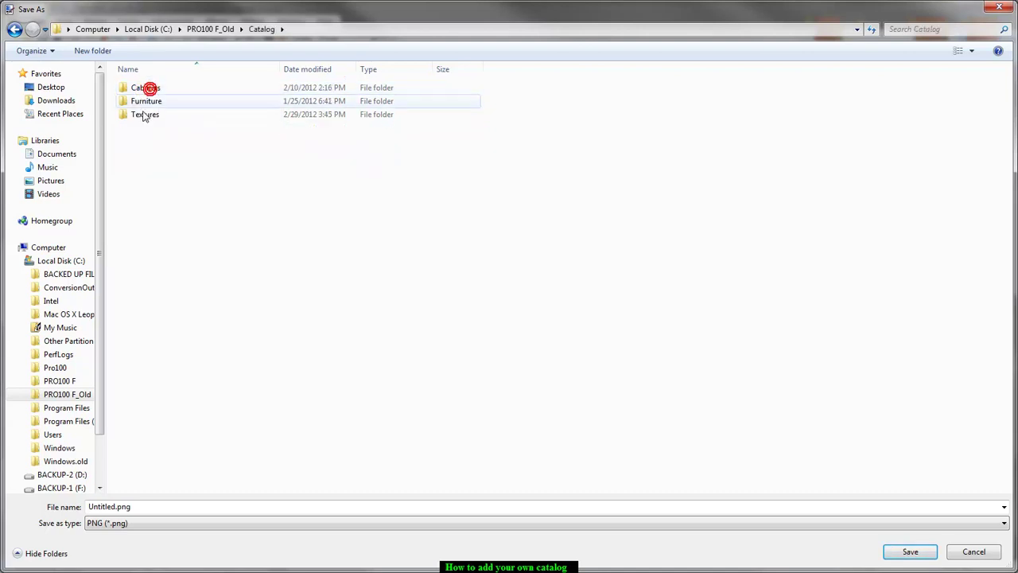
pyautogui.click(145, 118)
pyautogui.doubleClick(146, 118)
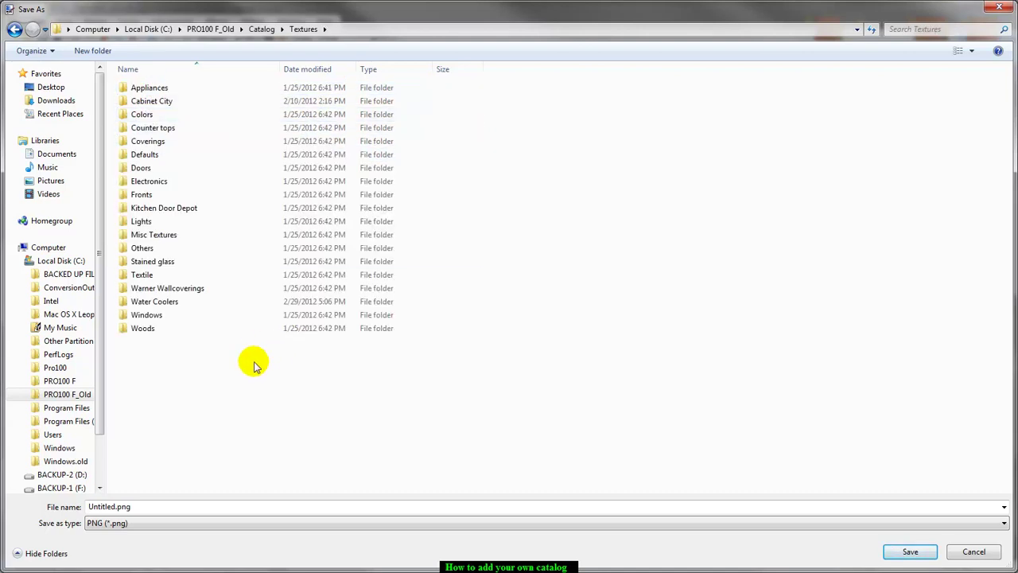
# Create a folder inside Textures named with the catalog owner's first name followed by "textures", and open it.
pyautogui.rightClick(220, 355)
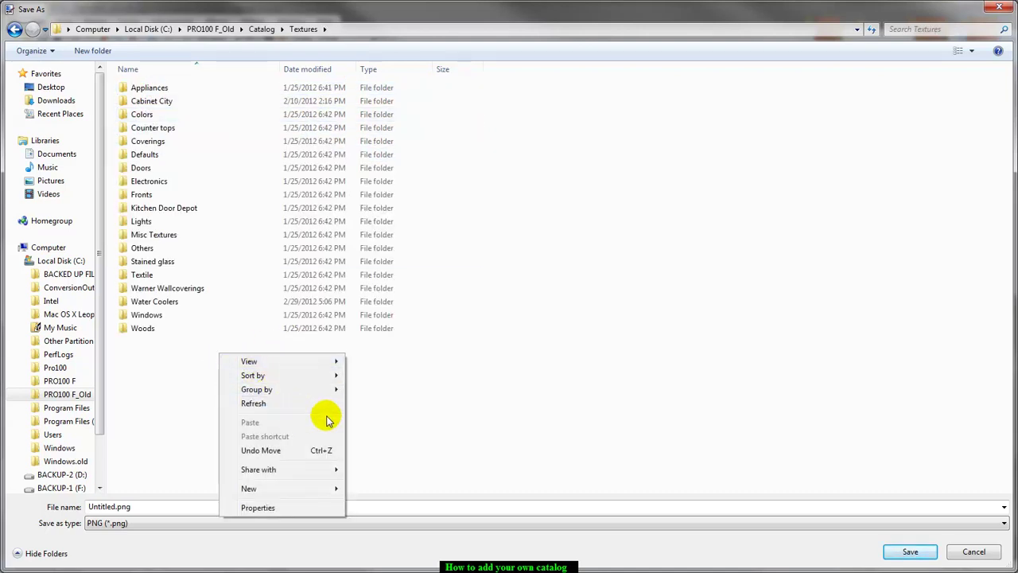
pyautogui.moveTo(283, 488)
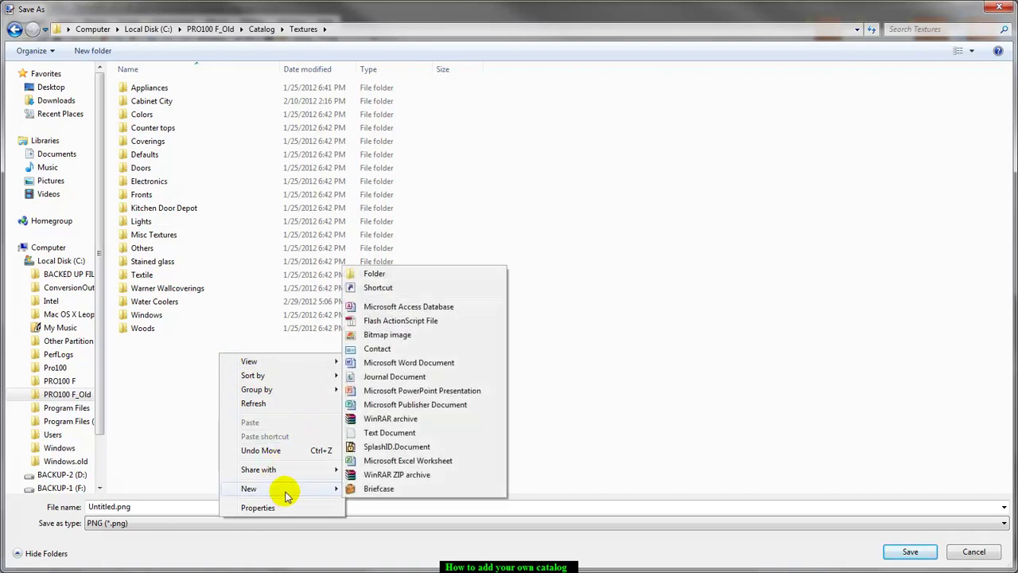
pyautogui.click(414, 270)
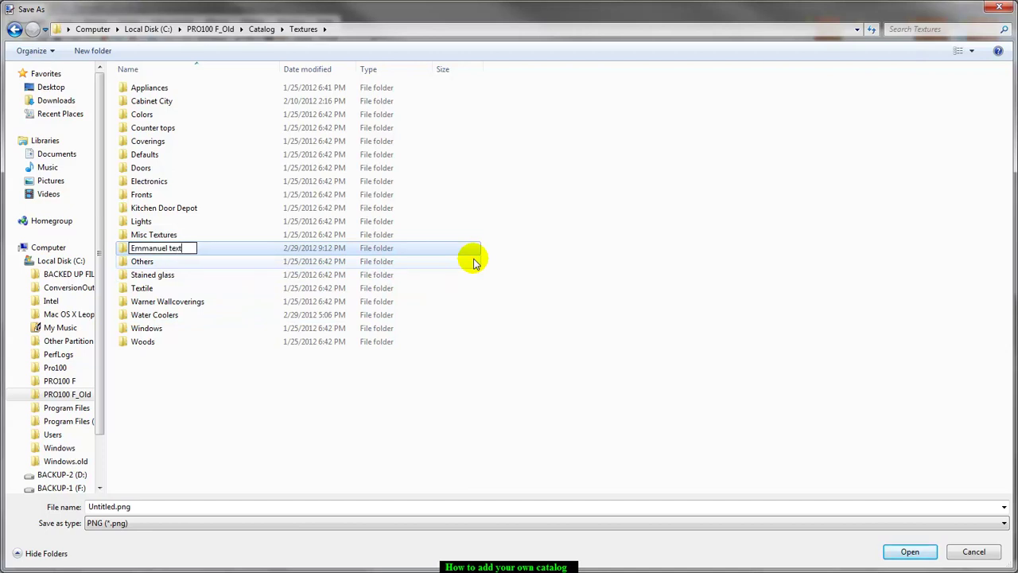
pyautogui.press('Return')
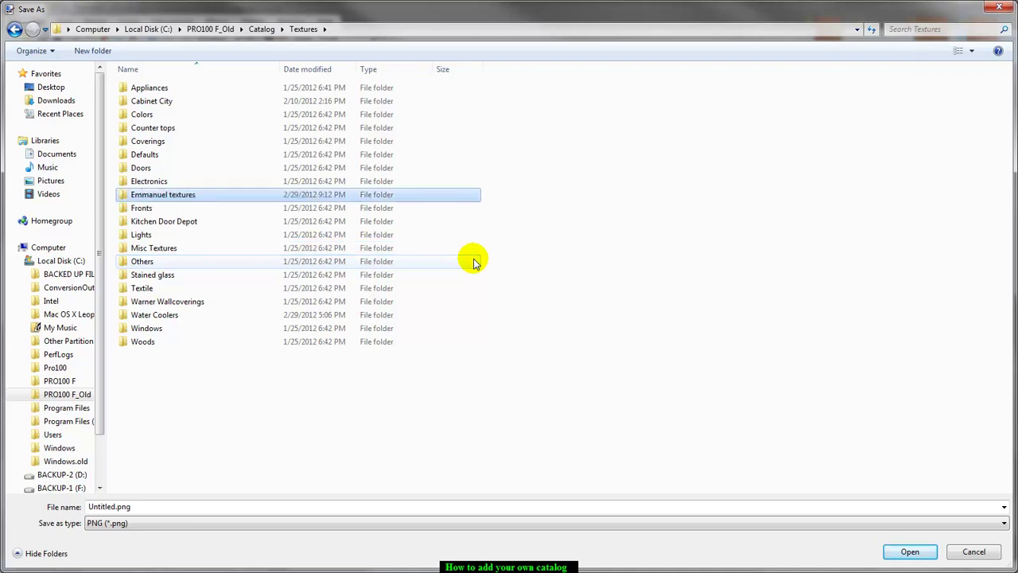
pyautogui.doubleClick(183, 193)
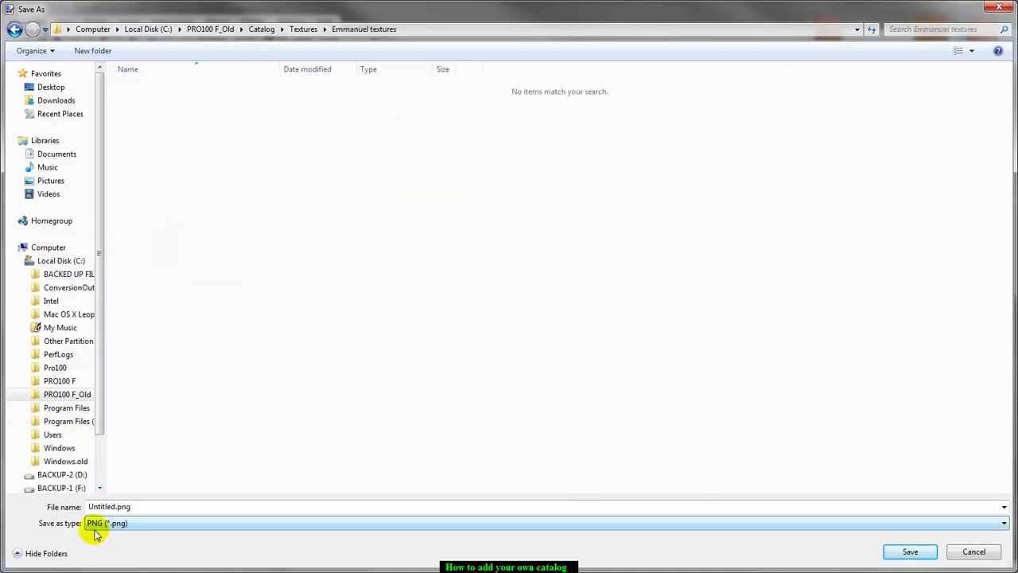
# Save the plain wood image in the new folder as a JPEG named wood, at quality 85.
pyautogui.click(1003, 522)
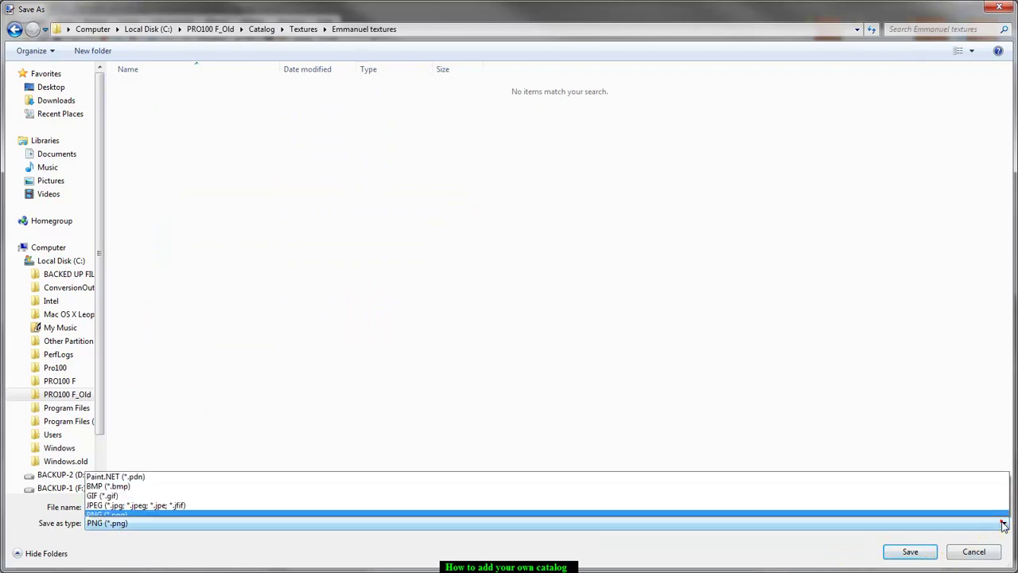
pyautogui.click(119, 476)
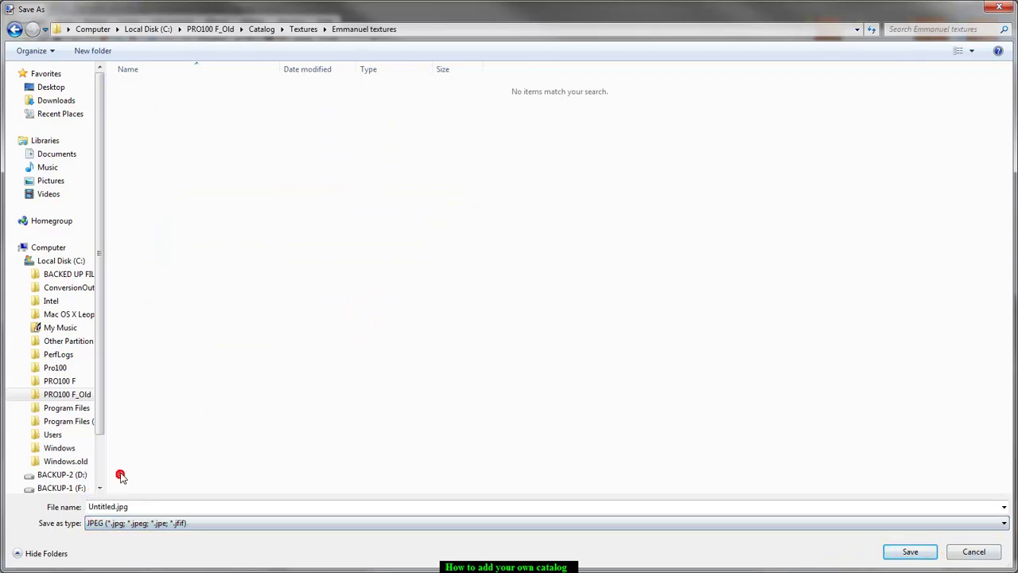
pyautogui.doubleClick(132, 507)
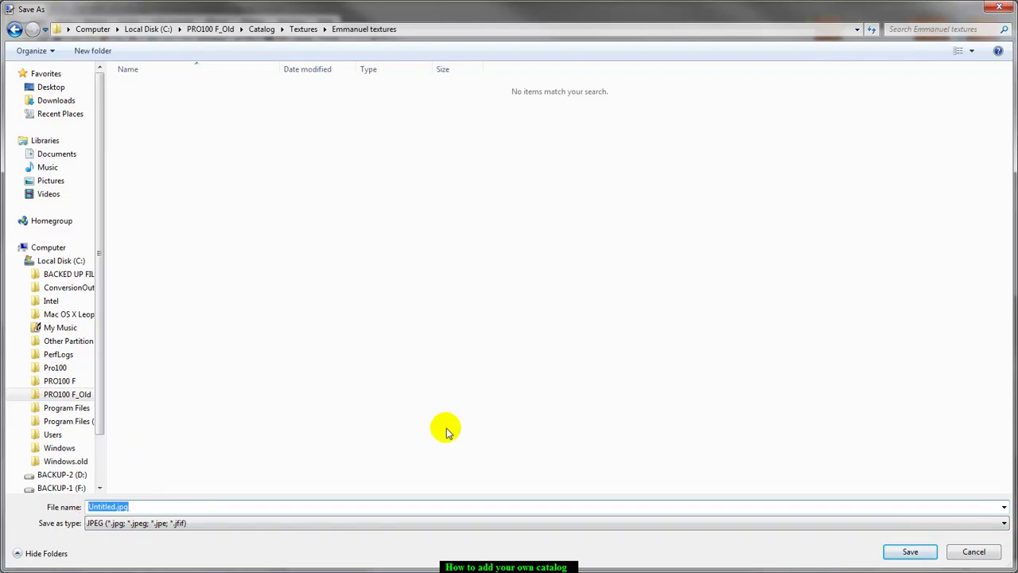
pyautogui.write('wood')
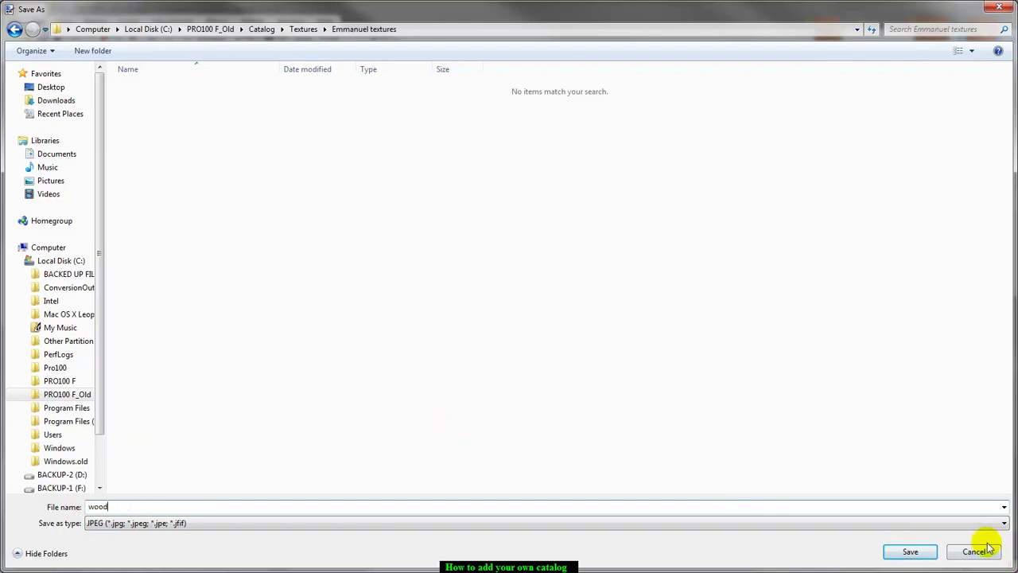
pyautogui.click(925, 552)
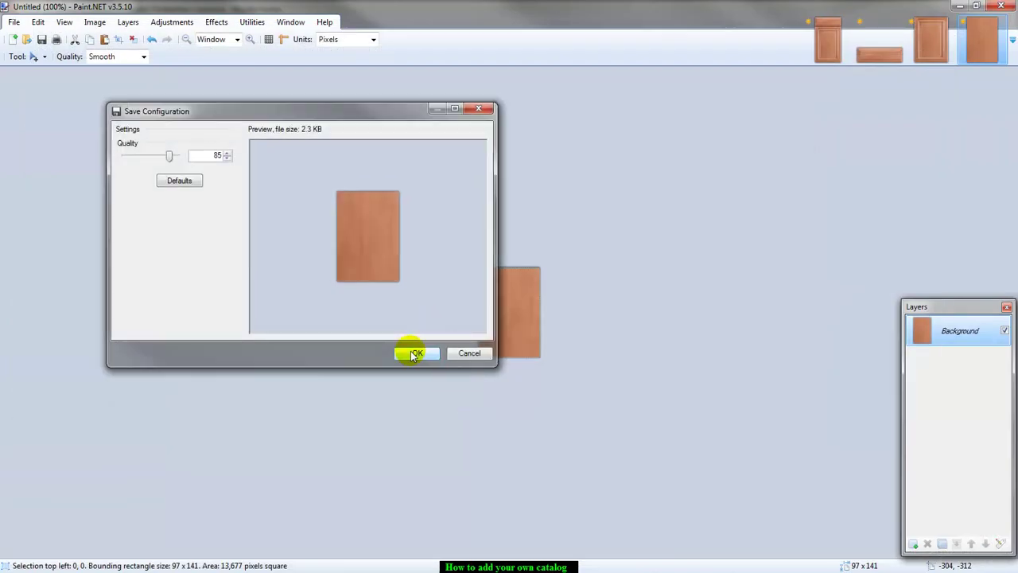
pyautogui.click(414, 351)
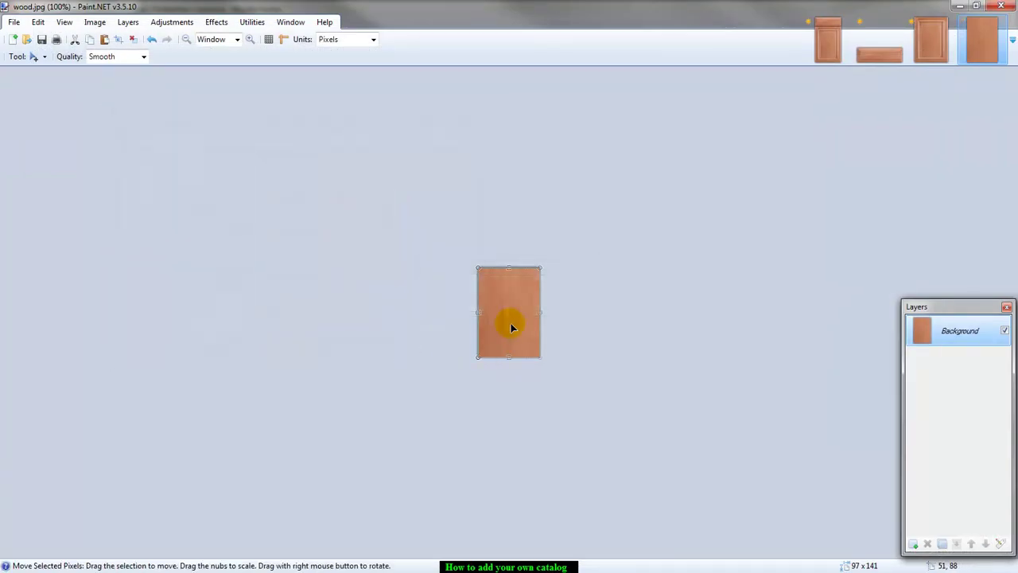
# Save the 200 x 67 pixel drawer front image in the same folder as a JPEG named drawer, at quality 85.
pyautogui.click(874, 55)
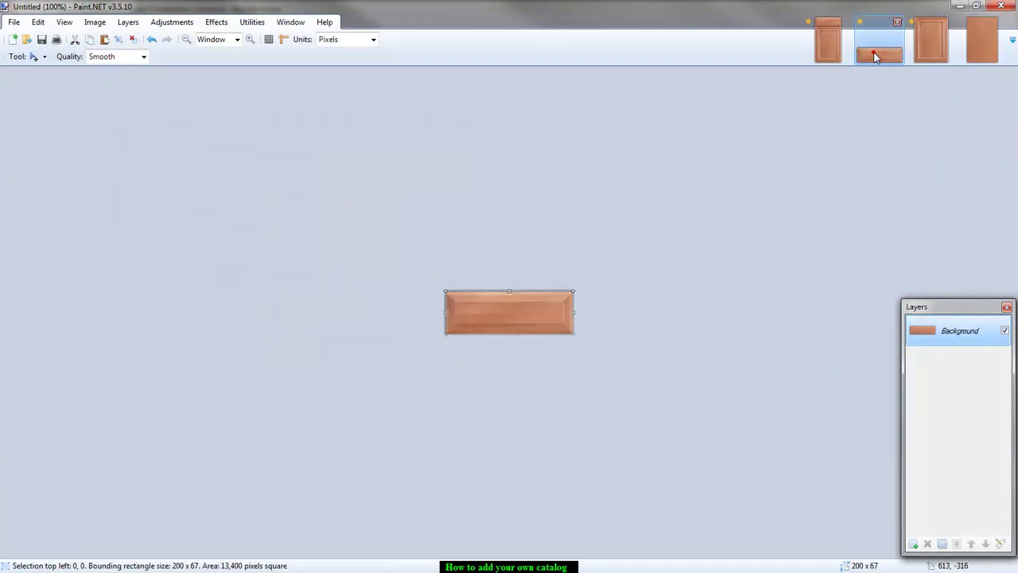
pyautogui.click(14, 22)
pyautogui.click(37, 125)
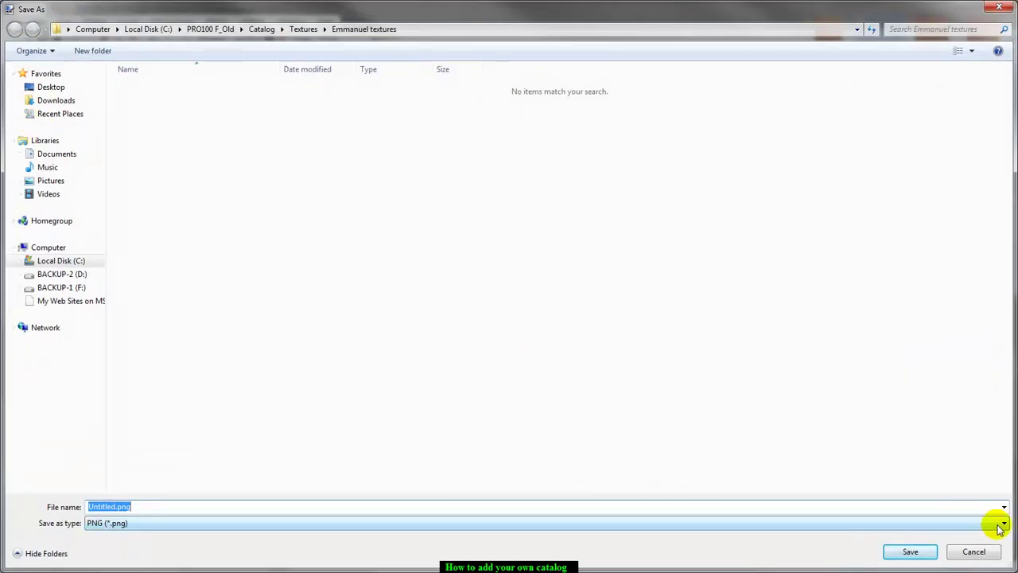
pyautogui.click(1005, 526)
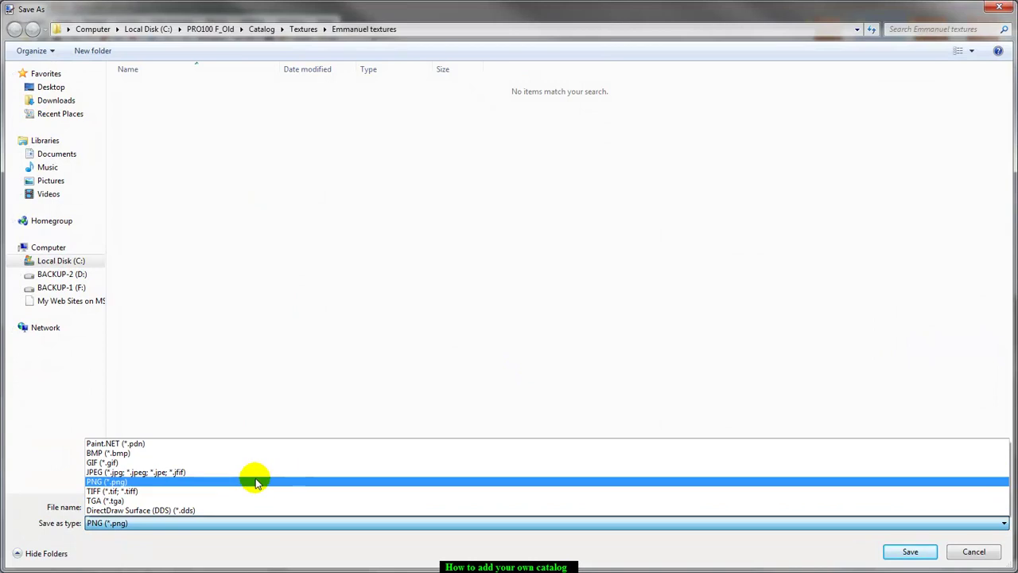
pyautogui.click(151, 474)
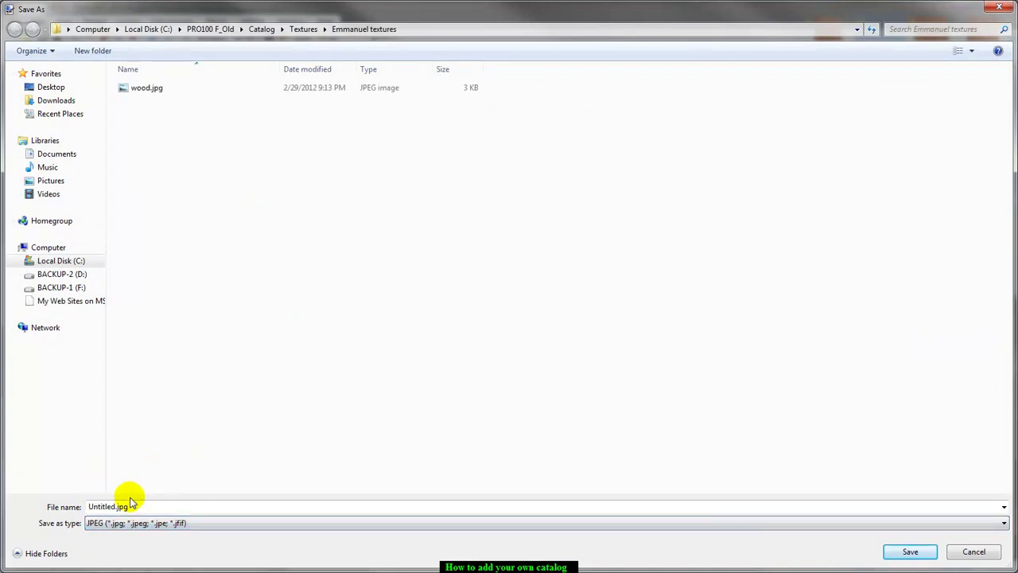
pyautogui.doubleClick(137, 506)
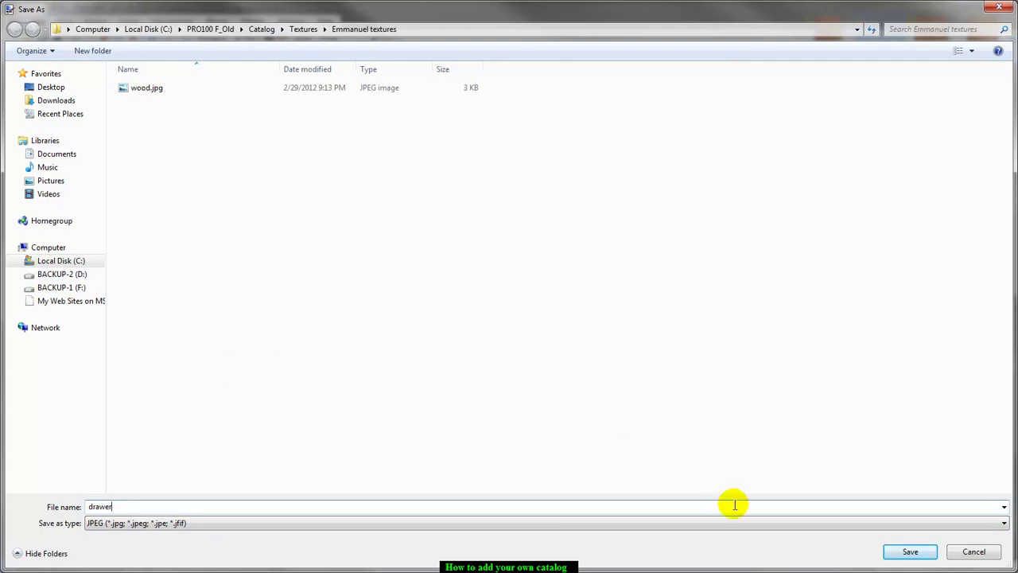
pyautogui.click(902, 552)
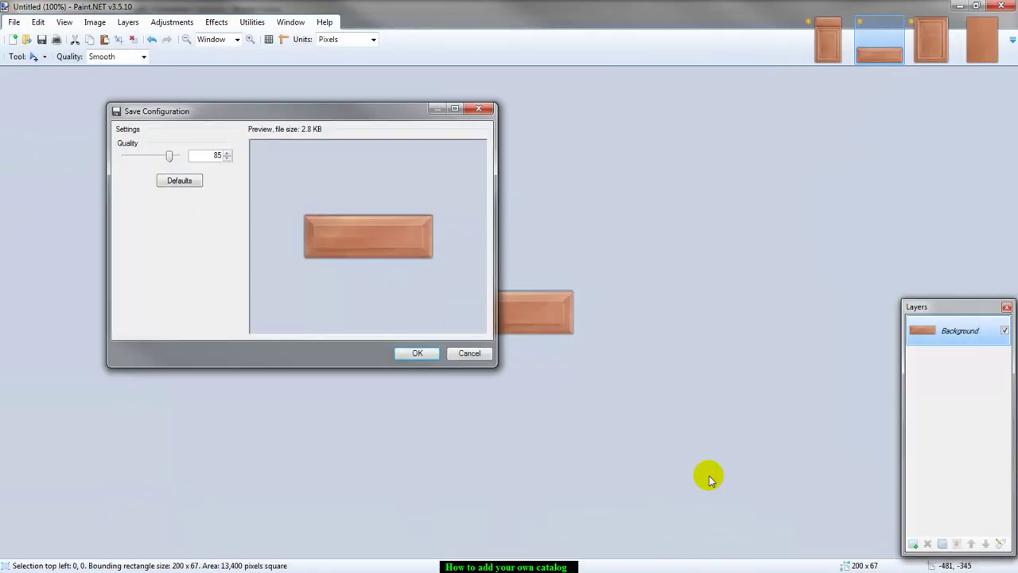
pyautogui.click(415, 355)
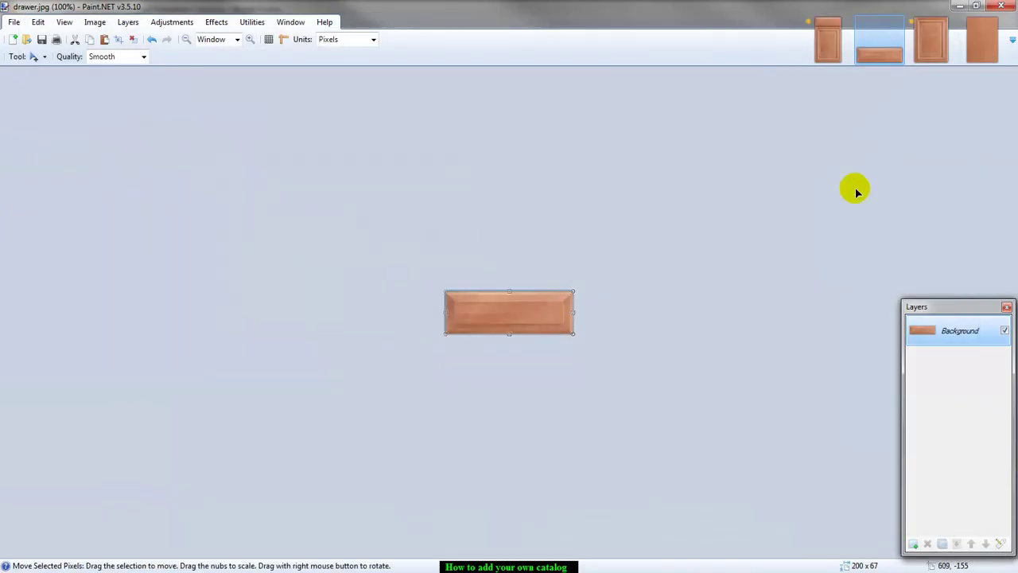
# Save the 200 x 266 pixel door image in the same folder as a JPEG named door.
pyautogui.click(936, 40)
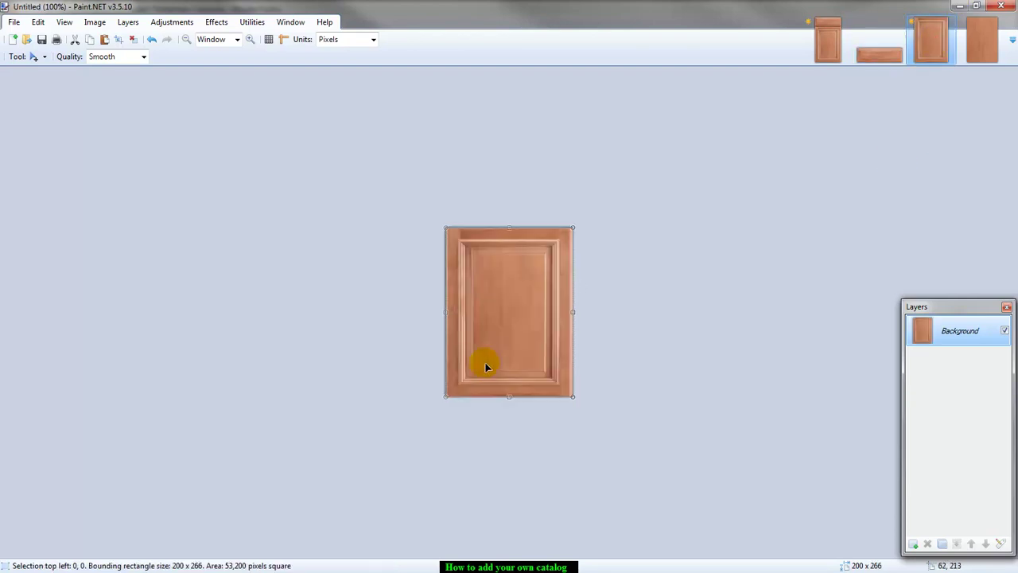
pyautogui.click(14, 23)
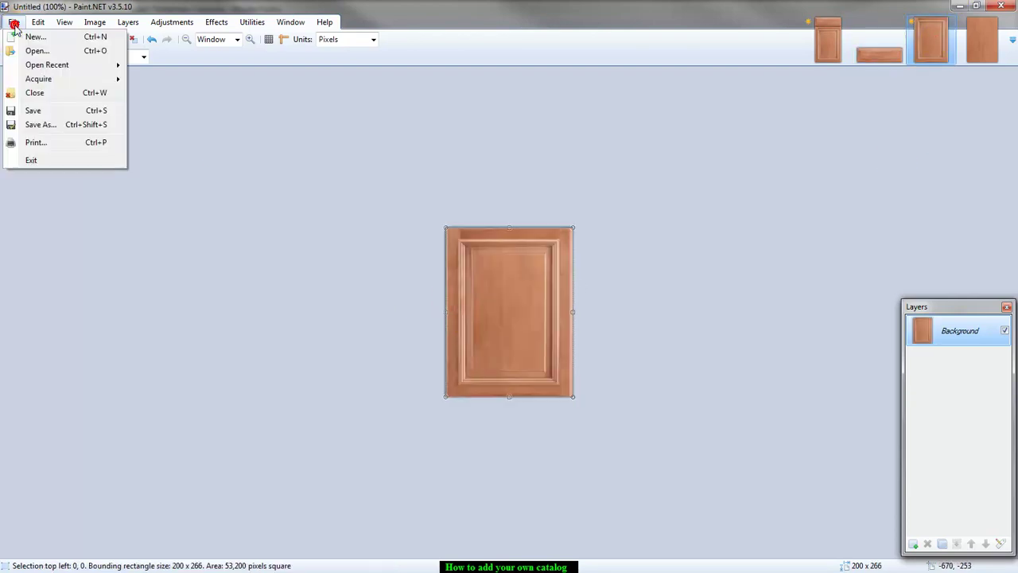
pyautogui.click(30, 125)
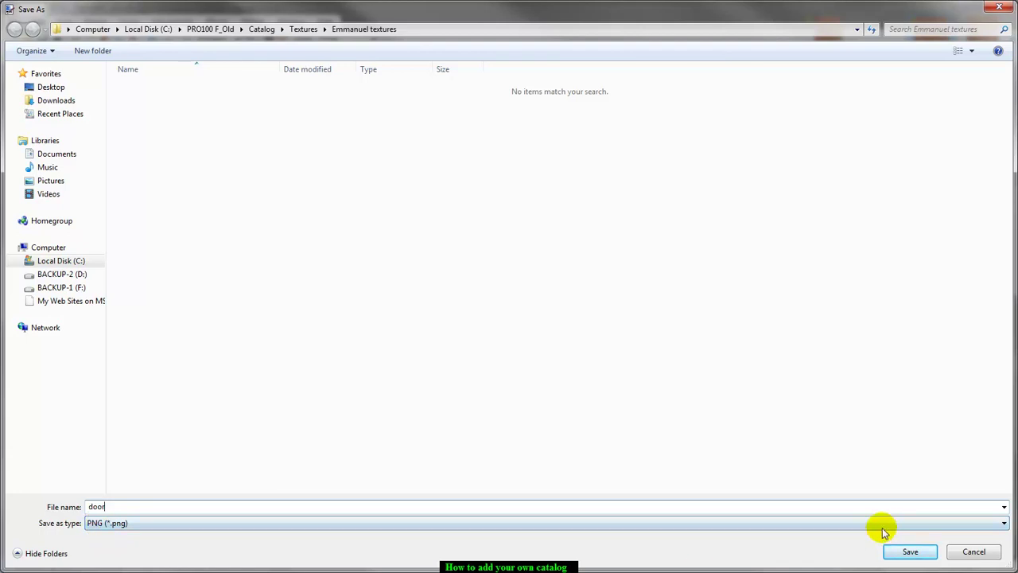
pyautogui.click(1001, 522)
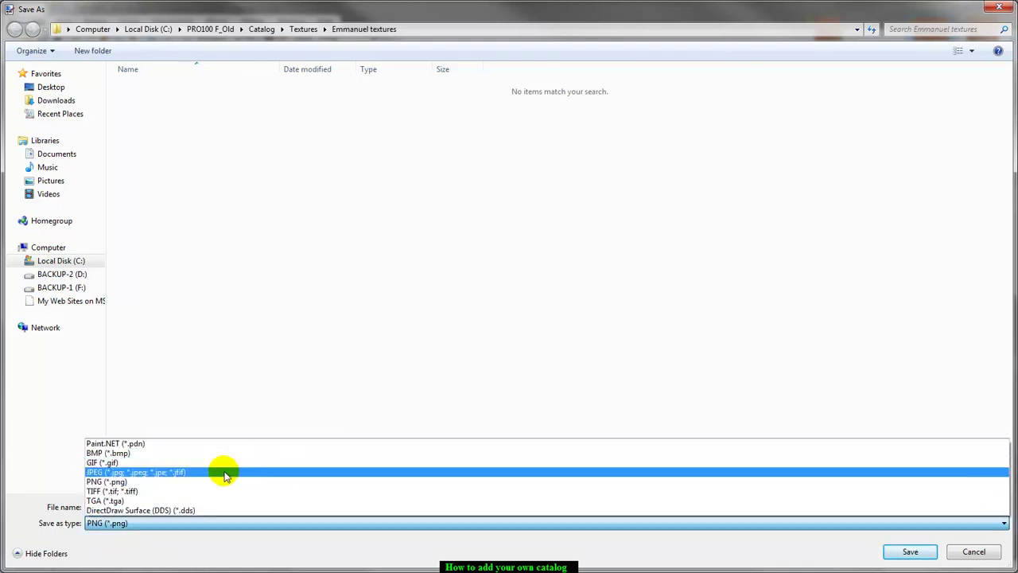
pyautogui.click(225, 473)
pyautogui.click(909, 550)
pyautogui.click(415, 353)
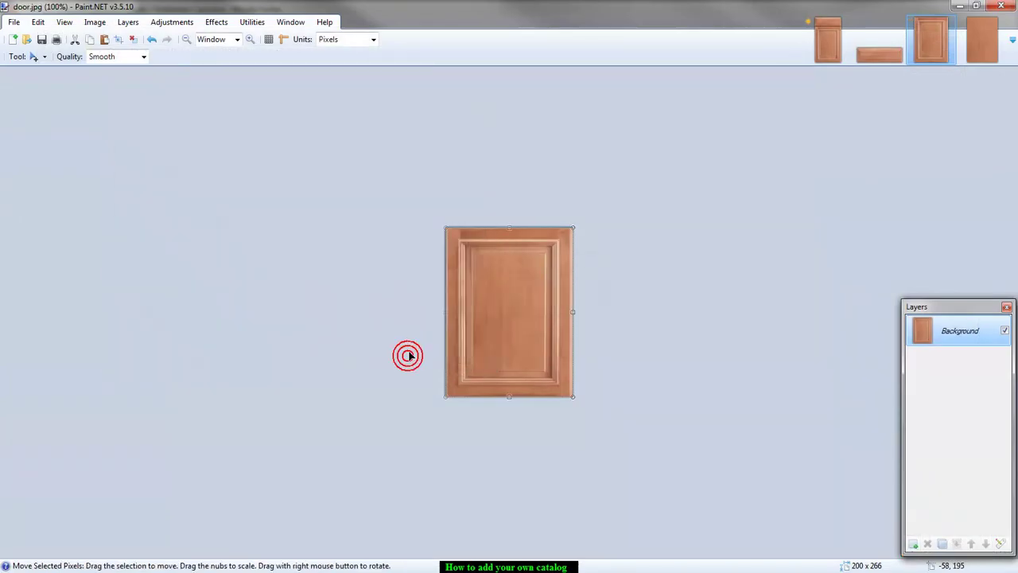
# Switch to PRO100 by minimizing Paint.NET and Firefox, and open the newly created textures folder in the catalog's Textures section.
pyautogui.click(959, 7)
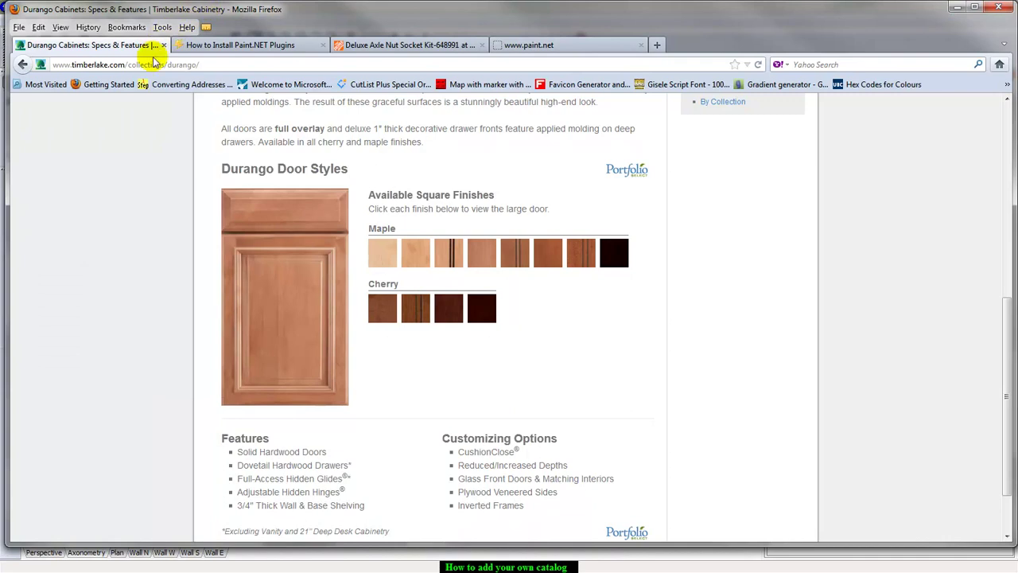
pyautogui.click(957, 7)
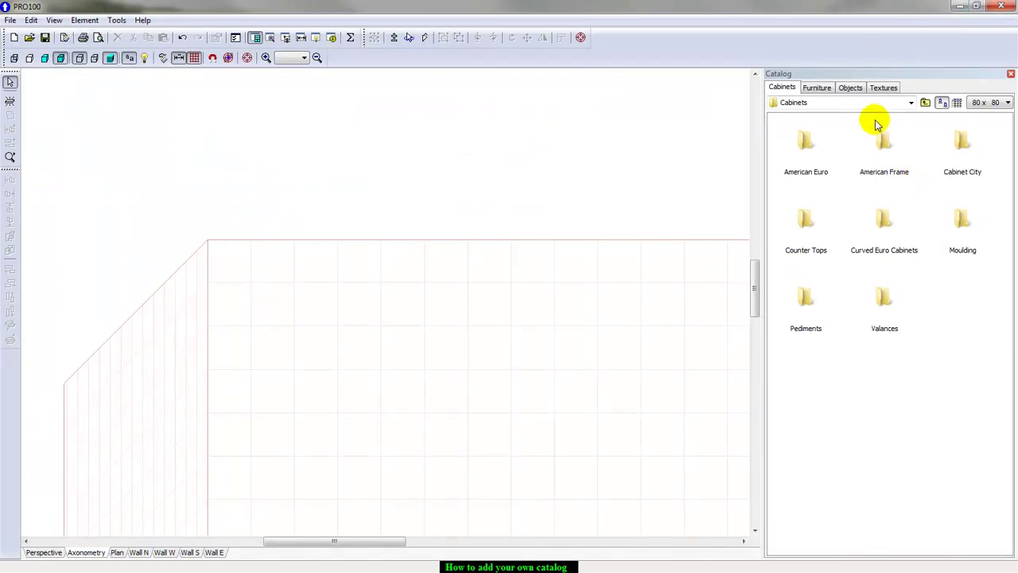
pyautogui.click(882, 88)
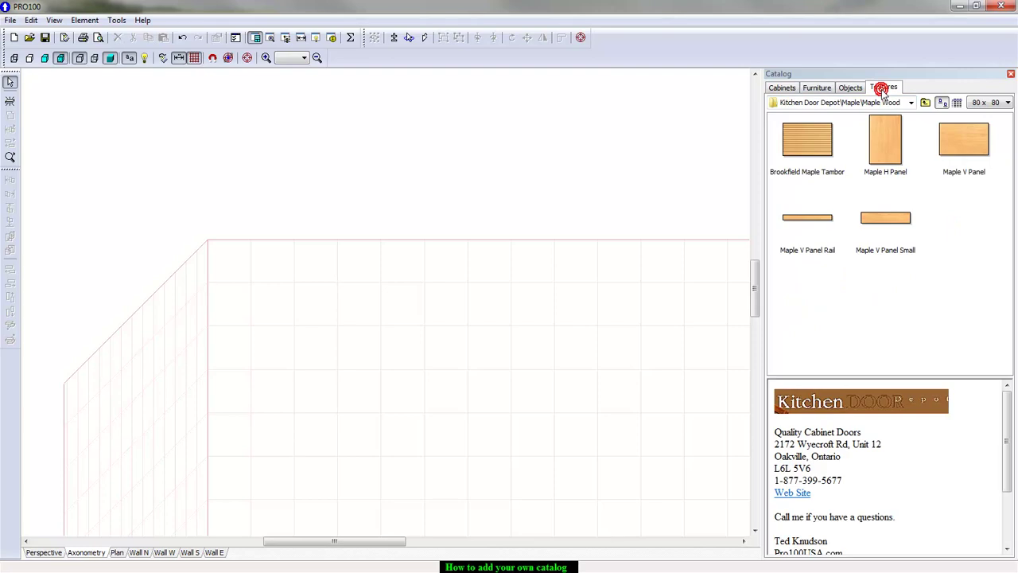
pyautogui.click(926, 104)
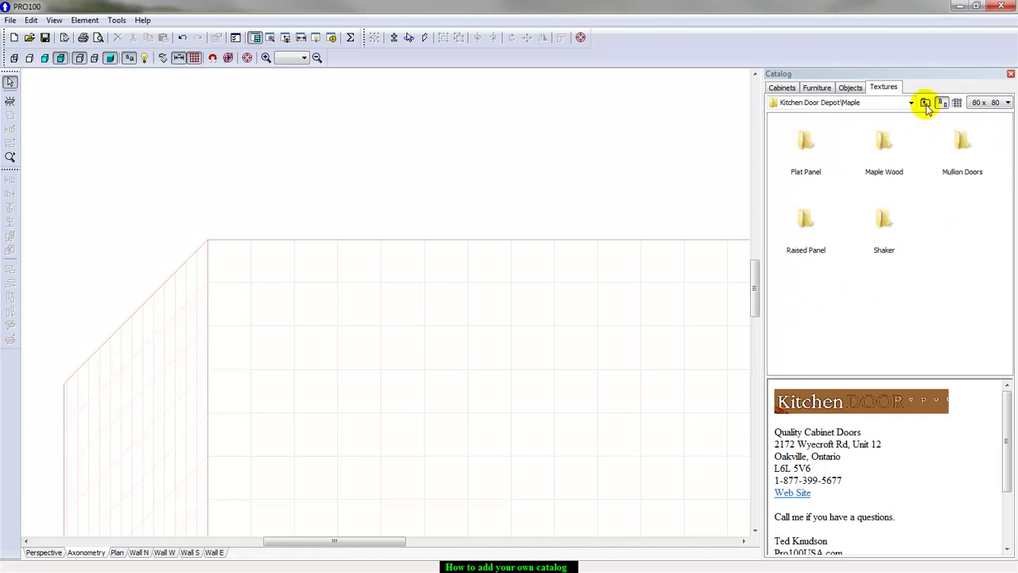
pyautogui.click(926, 104)
pyautogui.click(926, 105)
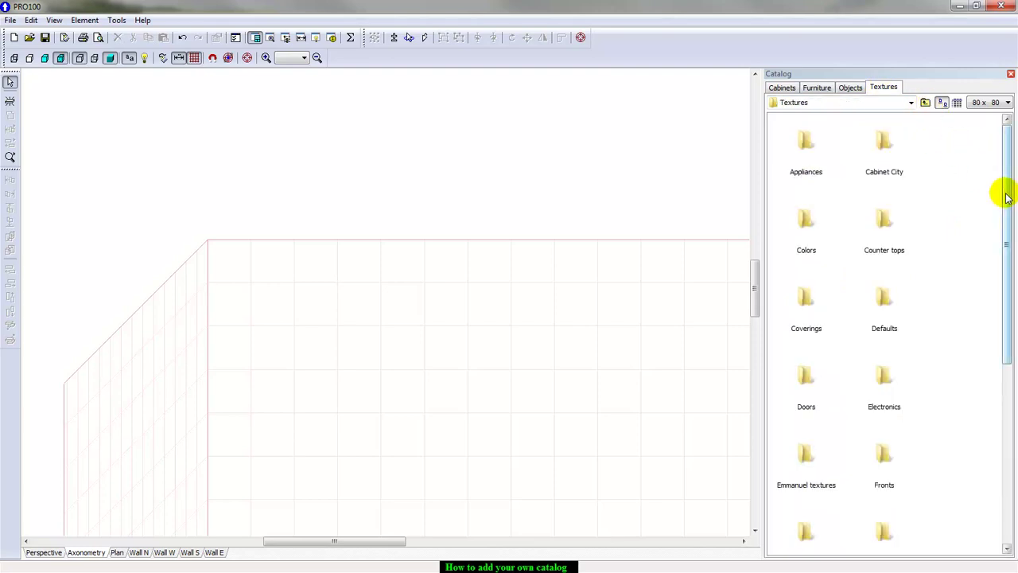
pyautogui.doubleClick(802, 487)
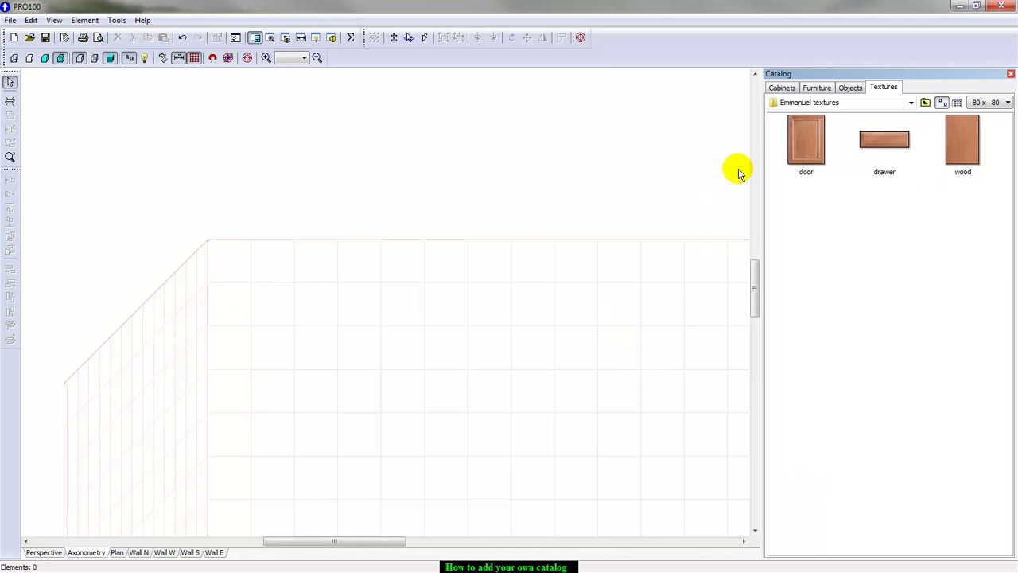
# Add a B21 base cabinet from the American Frame 20-Base cabinet folder to the room.
pyautogui.click(781, 87)
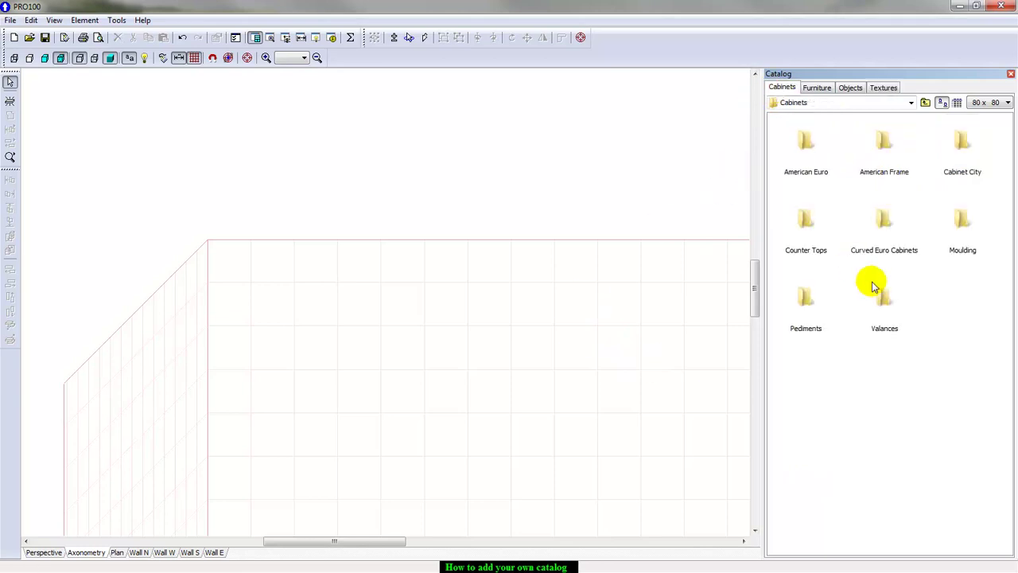
pyautogui.doubleClick(885, 176)
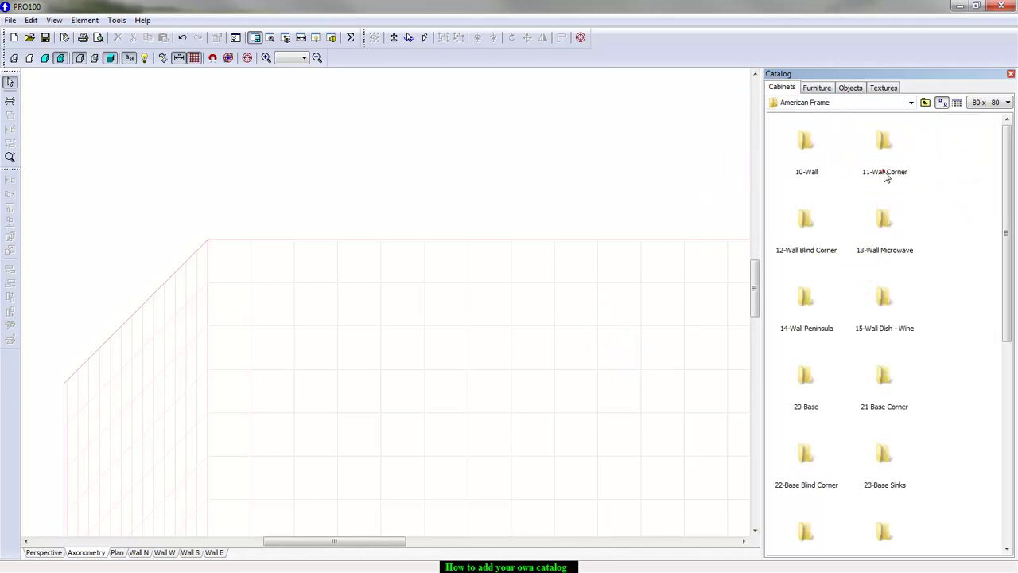
pyautogui.moveTo(1002, 268); pyautogui.dragTo(989, 342)
pyautogui.doubleClick(806, 252)
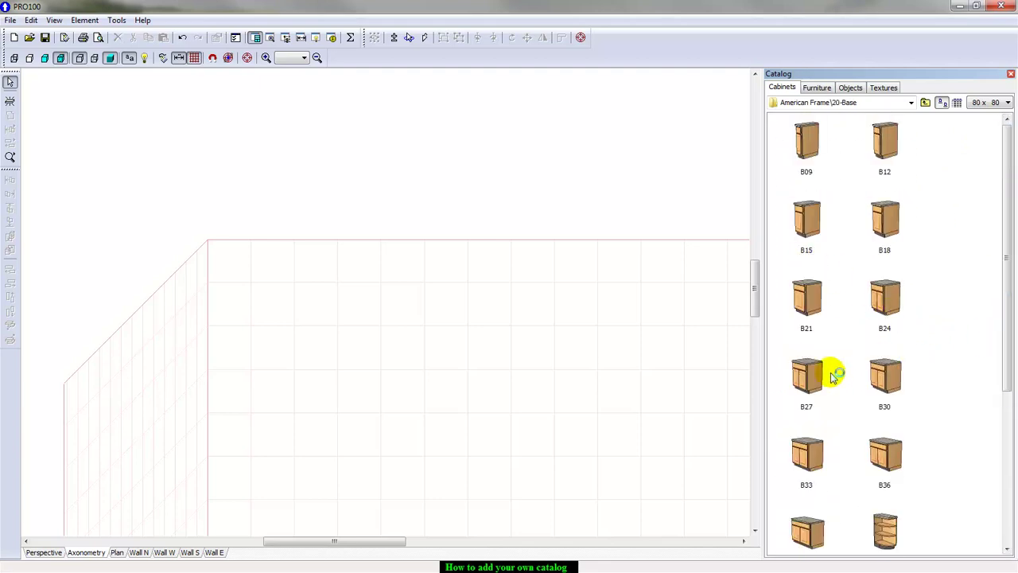
pyautogui.moveTo(811, 296); pyautogui.dragTo(405, 370)
# Lower the B21 cabinet onto the floor, centre the view on it and deselect it.
pyautogui.moveTo(627, 409); pyautogui.dragTo(621, 252, button='middle')
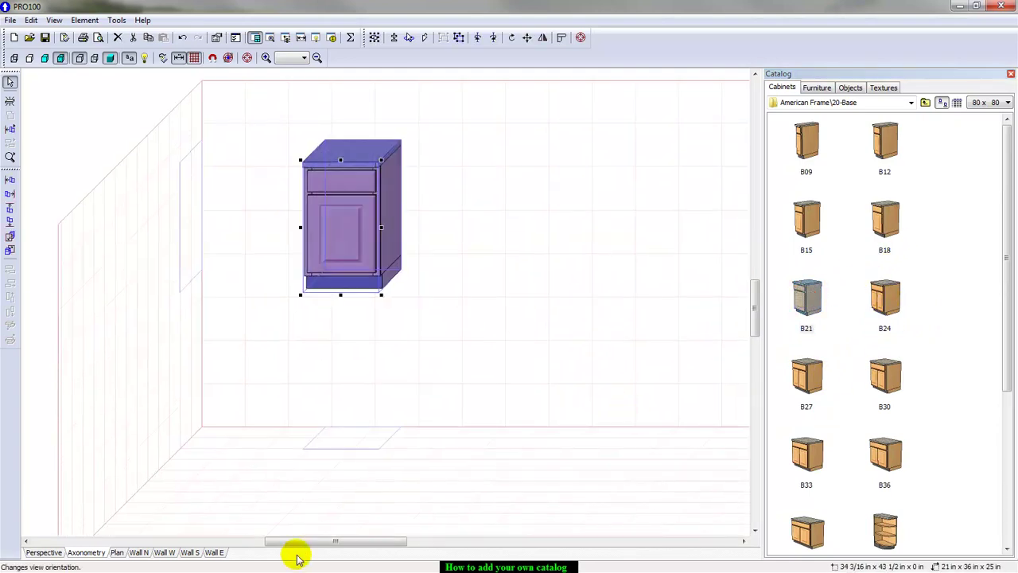
pyautogui.moveTo(349, 238); pyautogui.dragTo(345, 427)
pyautogui.click(482, 396)
pyautogui.click(356, 364)
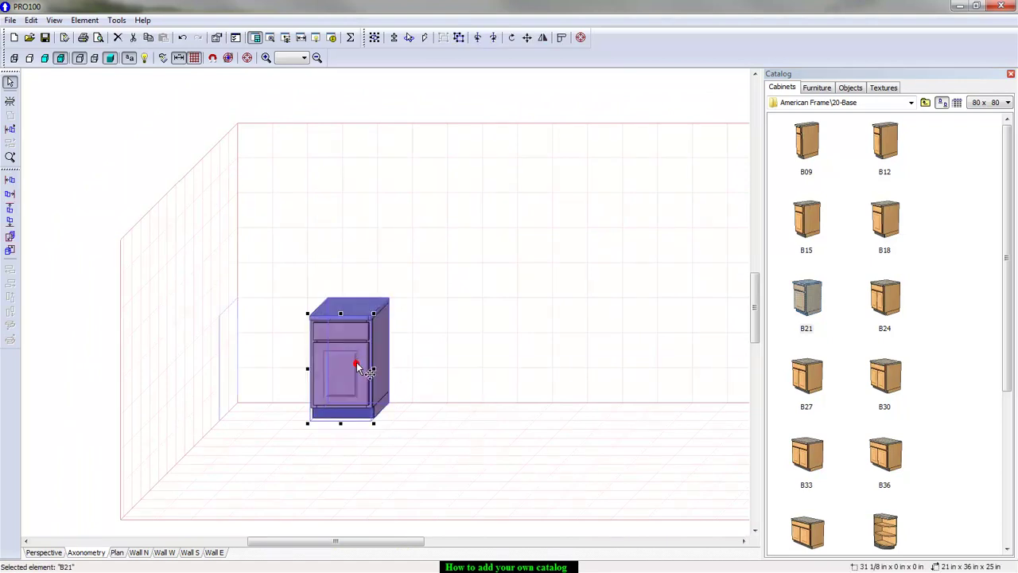
pyautogui.click(247, 59)
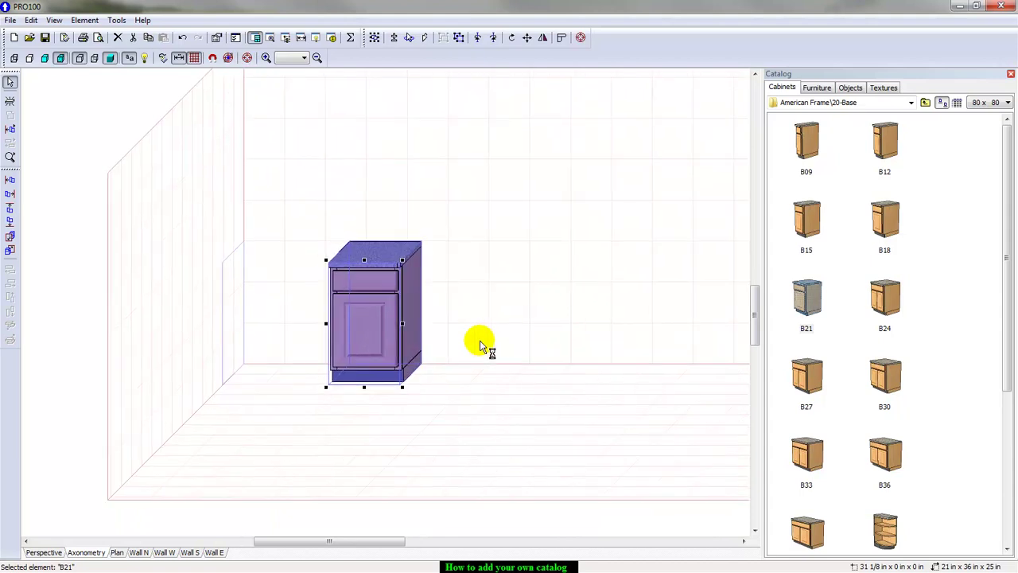
pyautogui.click(499, 356)
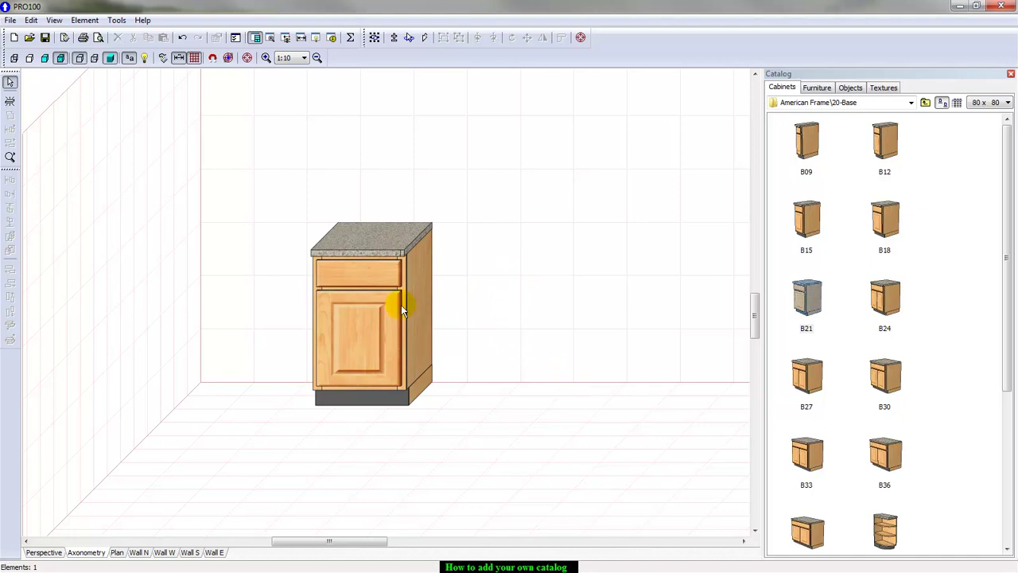
# Apply the custom wood texture to every part of the B21 cabinet.
pyautogui.click(881, 87)
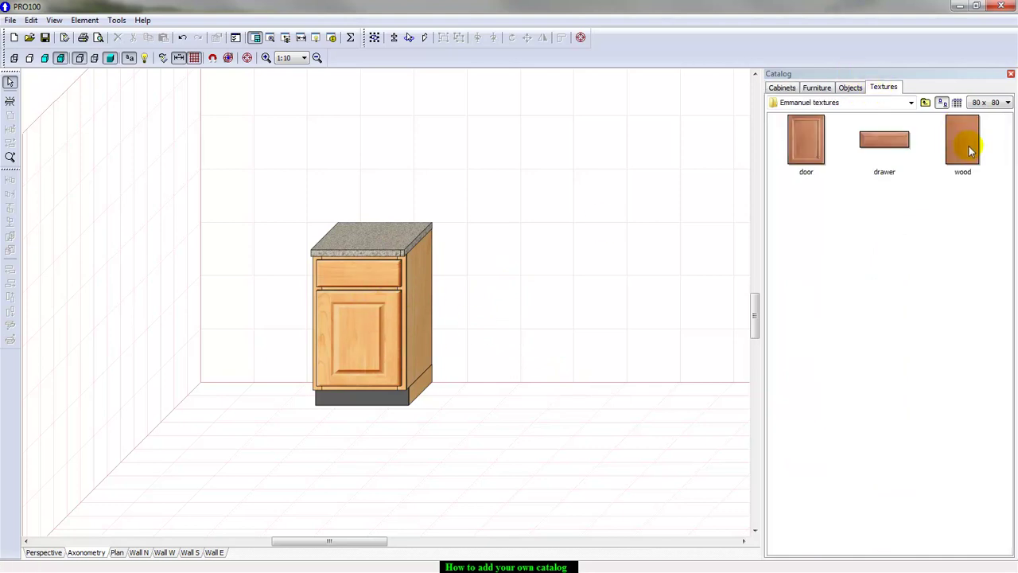
pyautogui.moveTo(274, 215); pyautogui.dragTo(452, 410)
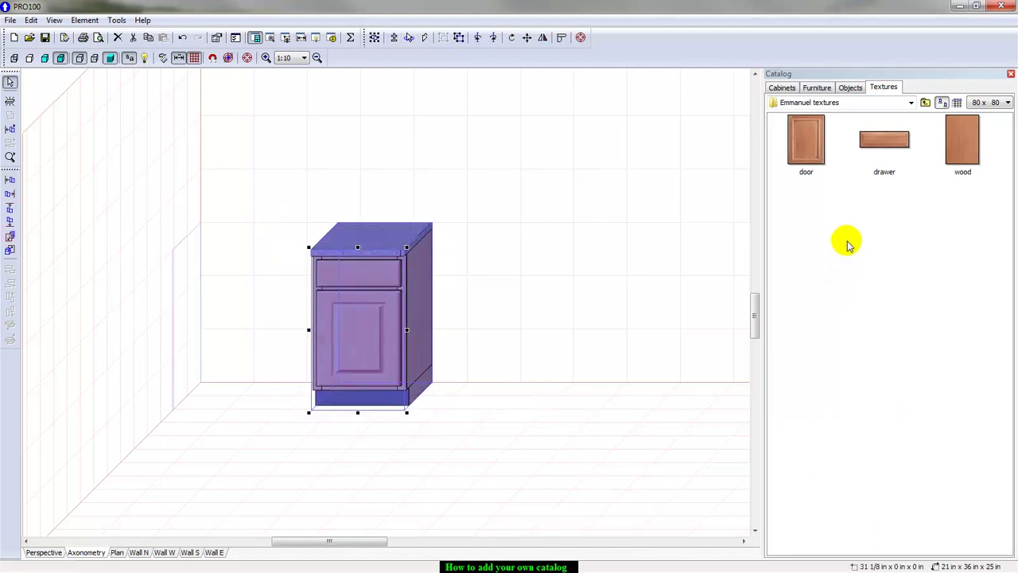
pyautogui.moveTo(961, 159); pyautogui.dragTo(388, 368)
pyautogui.click(676, 354)
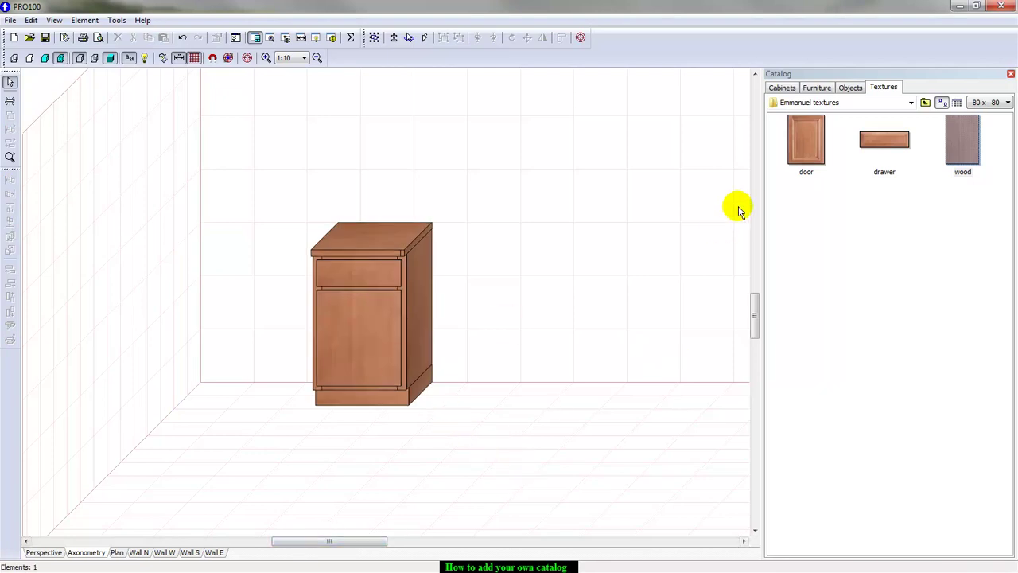
# Apply the custom door texture to the cabinet door and the drawer texture to the drawer front.
pyautogui.moveTo(805, 152); pyautogui.dragTo(373, 335)
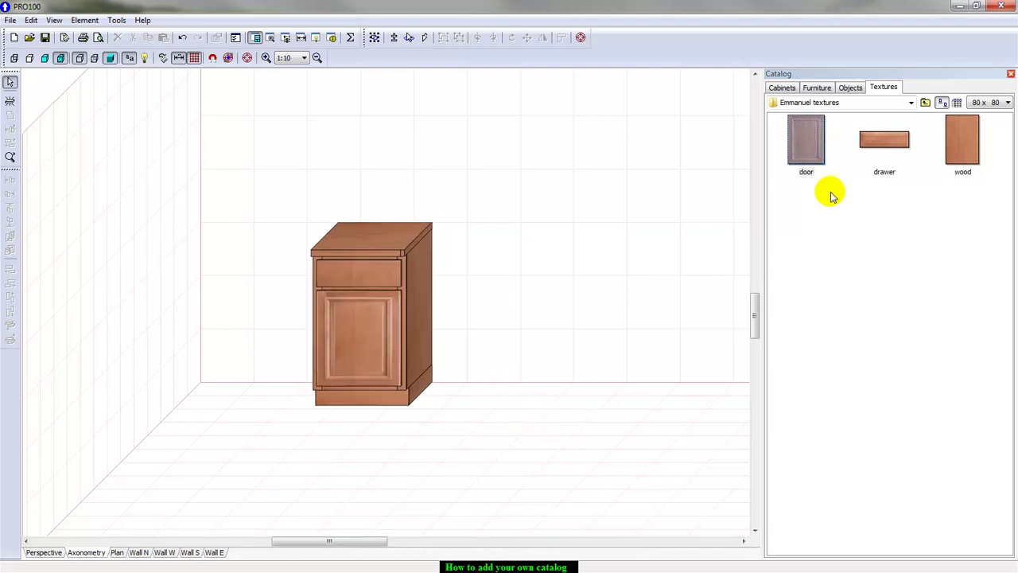
pyautogui.moveTo(875, 140); pyautogui.dragTo(376, 278)
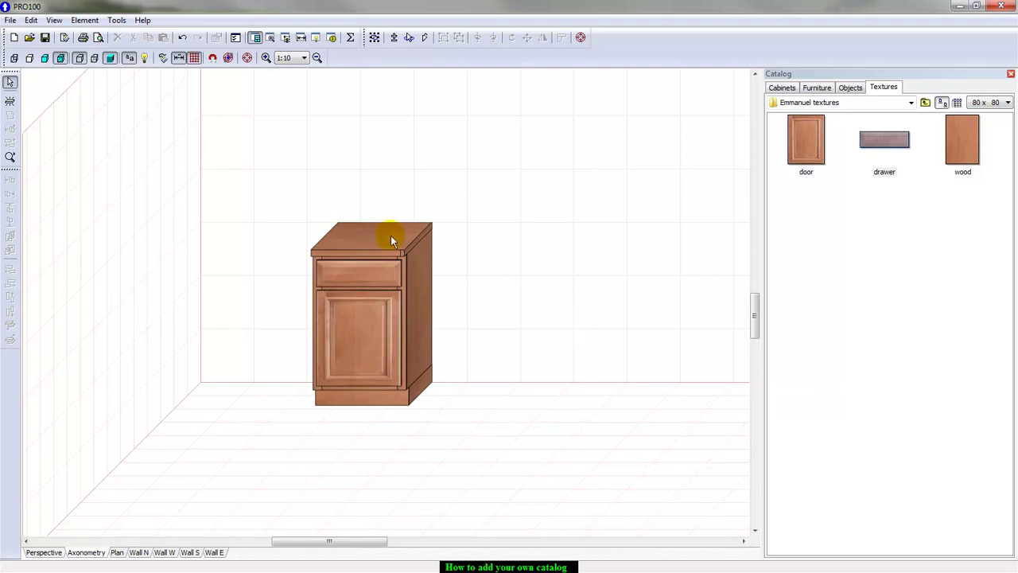
# Apply texture 3125 from the Granite and marble counter tops folder to the cabinet's countertop.
pyautogui.click(380, 247)
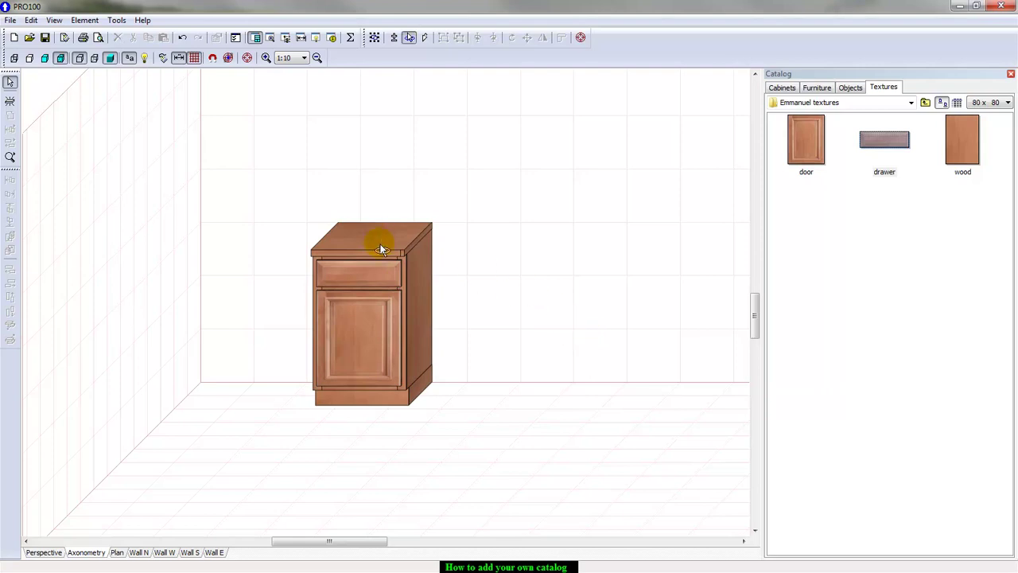
pyautogui.click(924, 104)
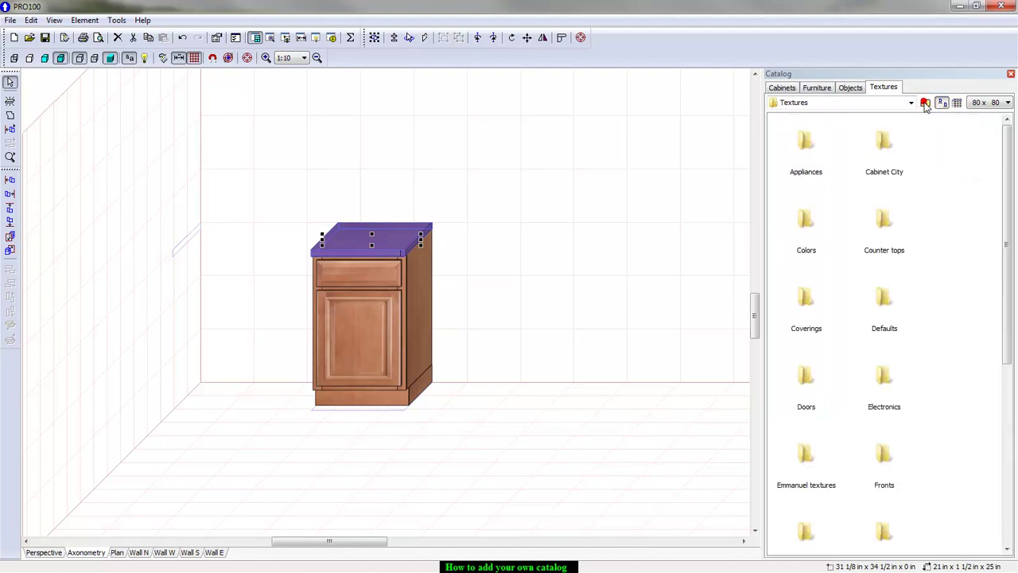
pyautogui.click(883, 229)
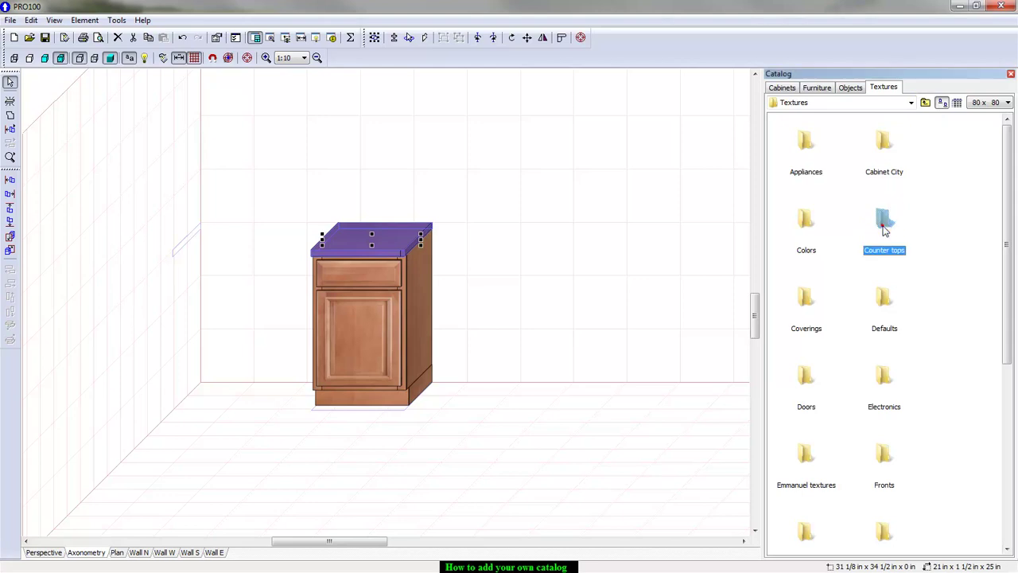
pyautogui.doubleClick(883, 229)
pyautogui.doubleClick(890, 169)
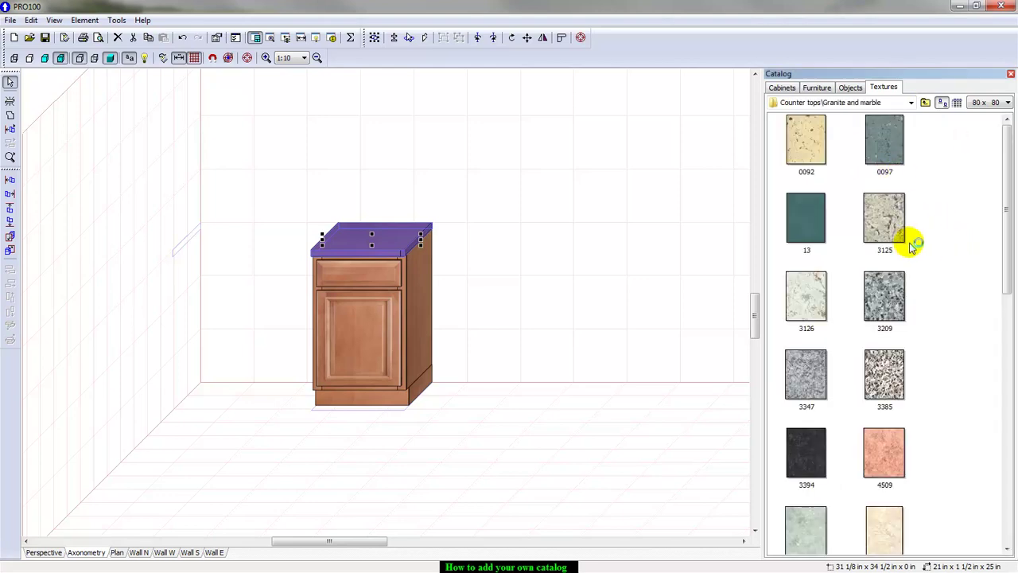
pyautogui.moveTo(886, 227); pyautogui.dragTo(479, 248)
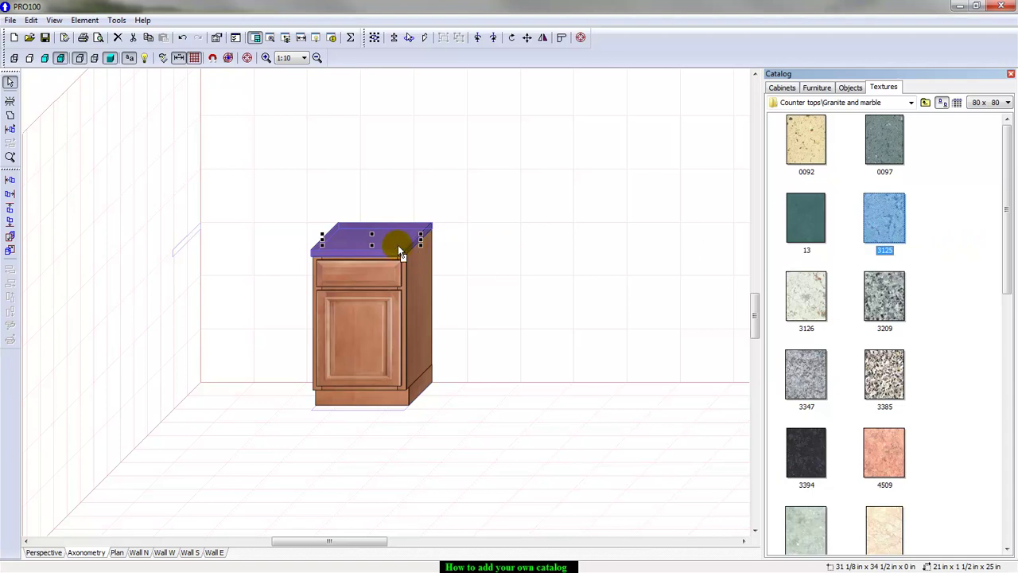
pyautogui.moveTo(398, 247); pyautogui.dragTo(402, 243)
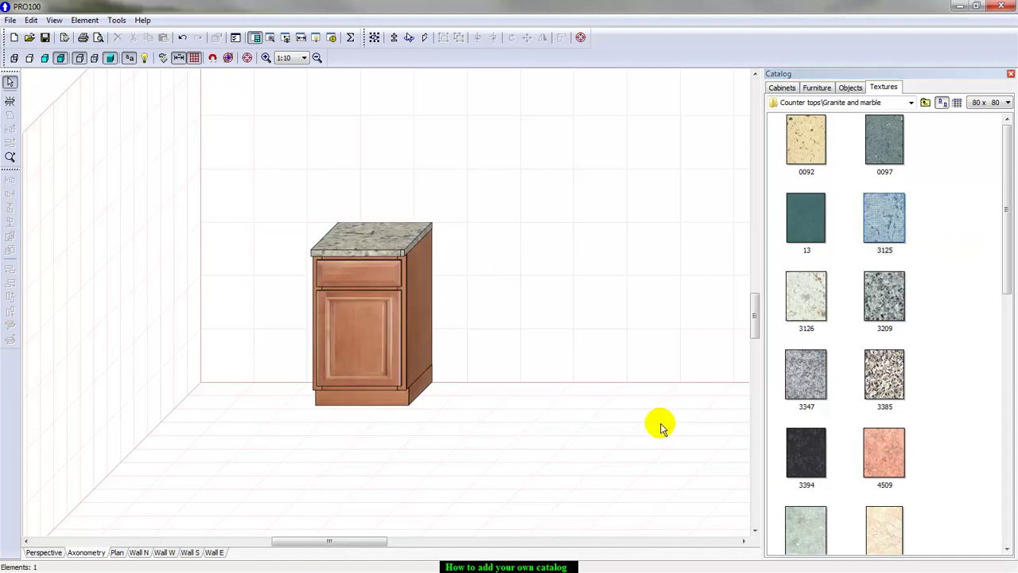